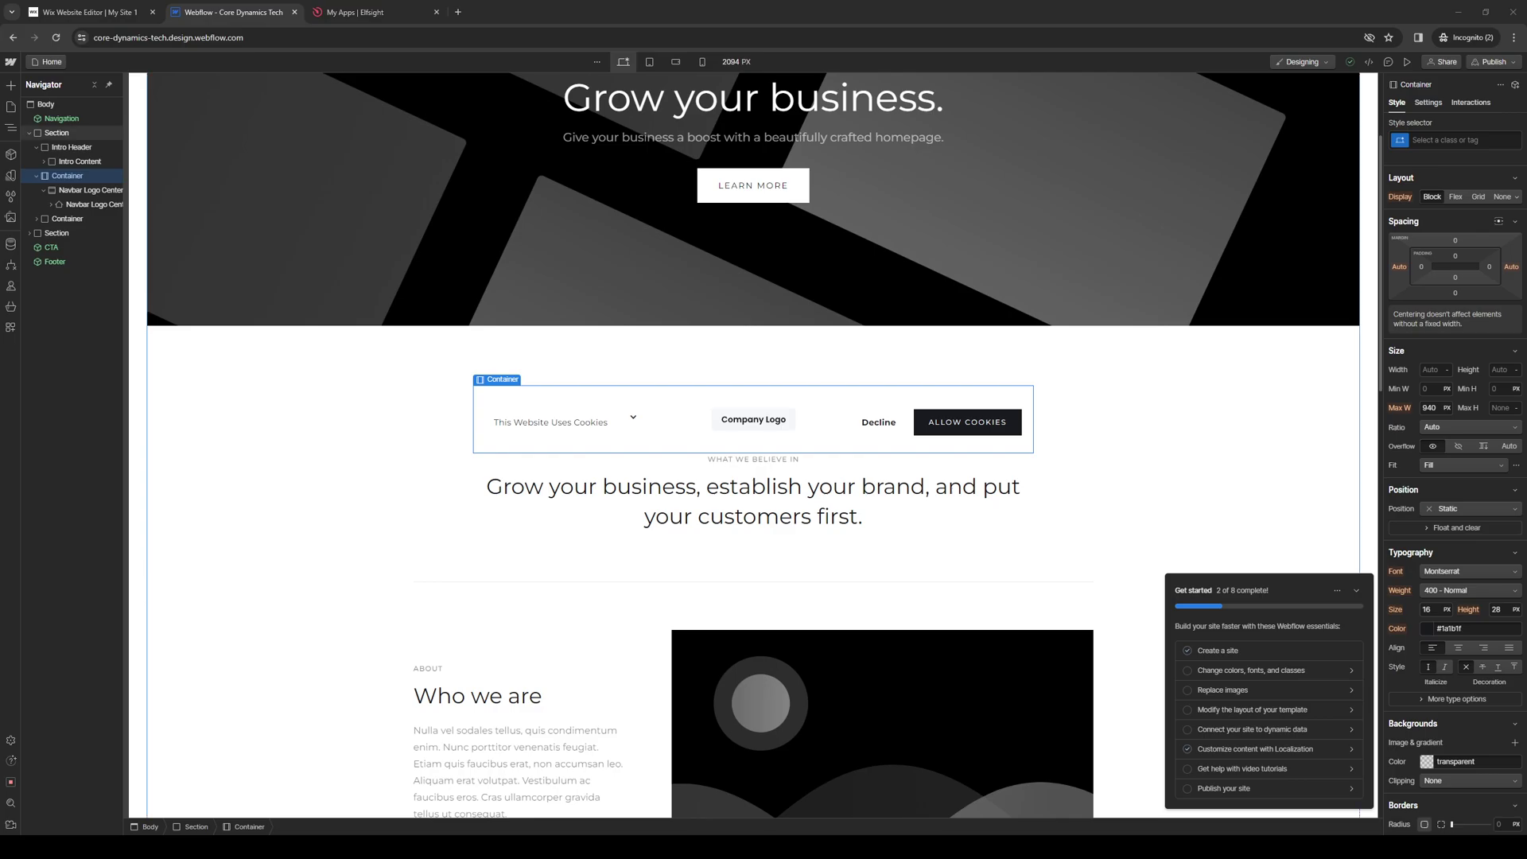
Select the parent Section that holds the container in the Navigator
left_click(57, 133)
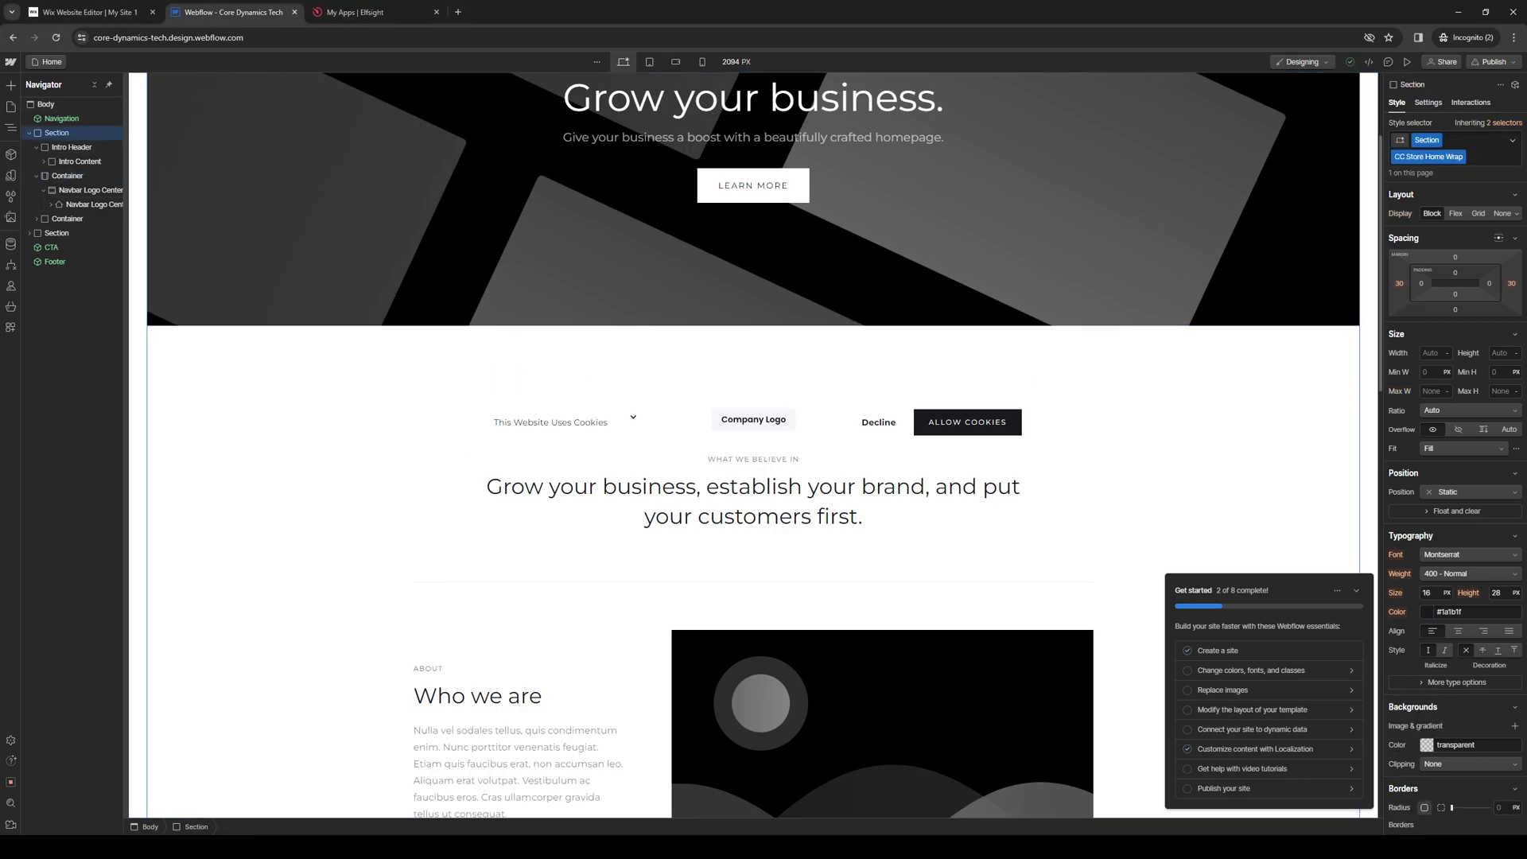
scroll(753, 446, "up", 2)
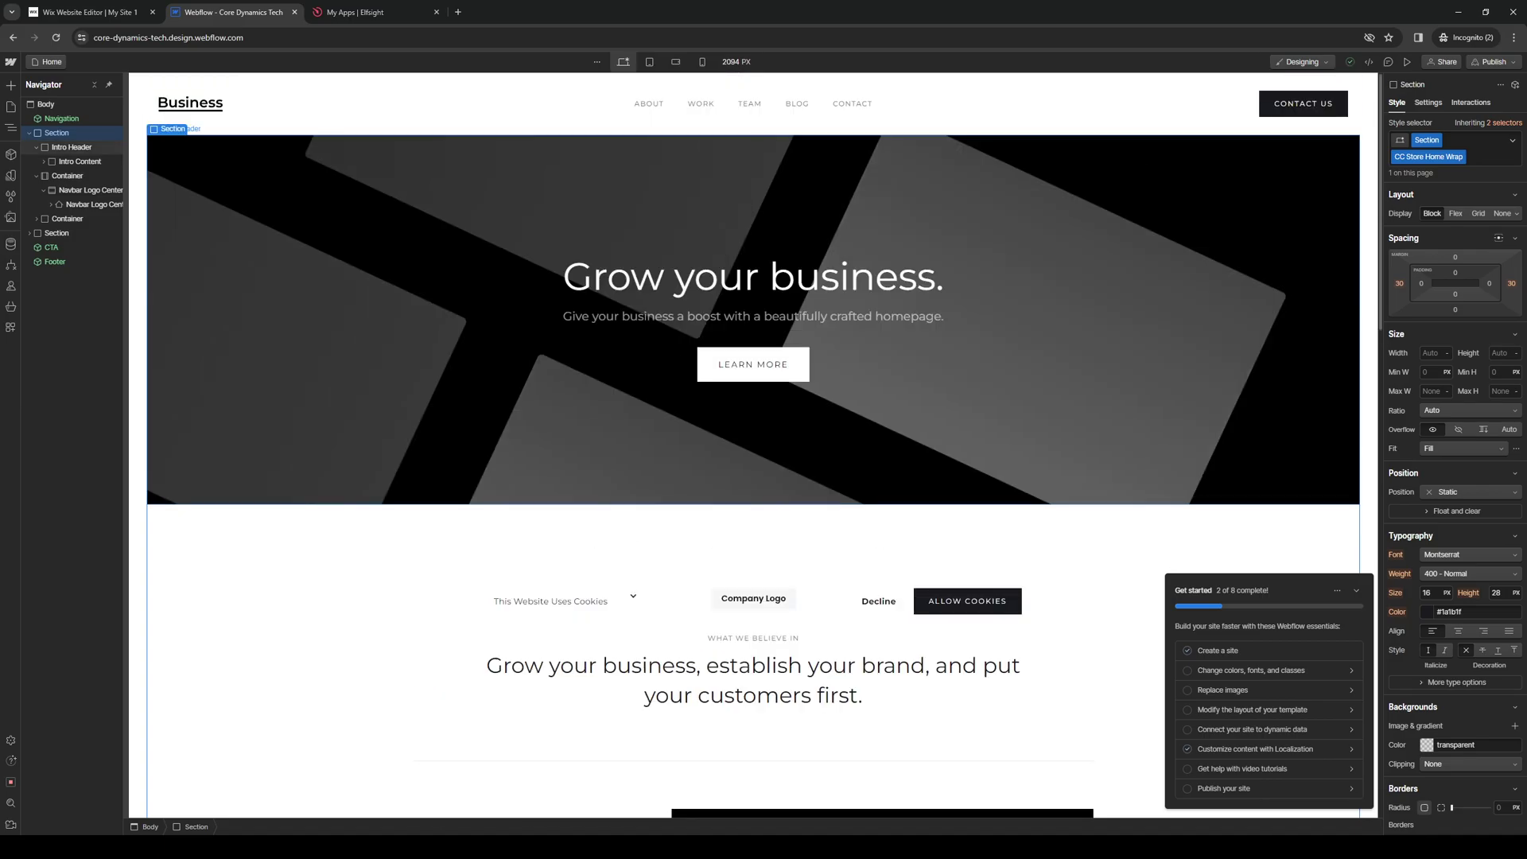
Open the Pages list, then go to the Webflow Dashboard through the site menu
left_click(47, 60)
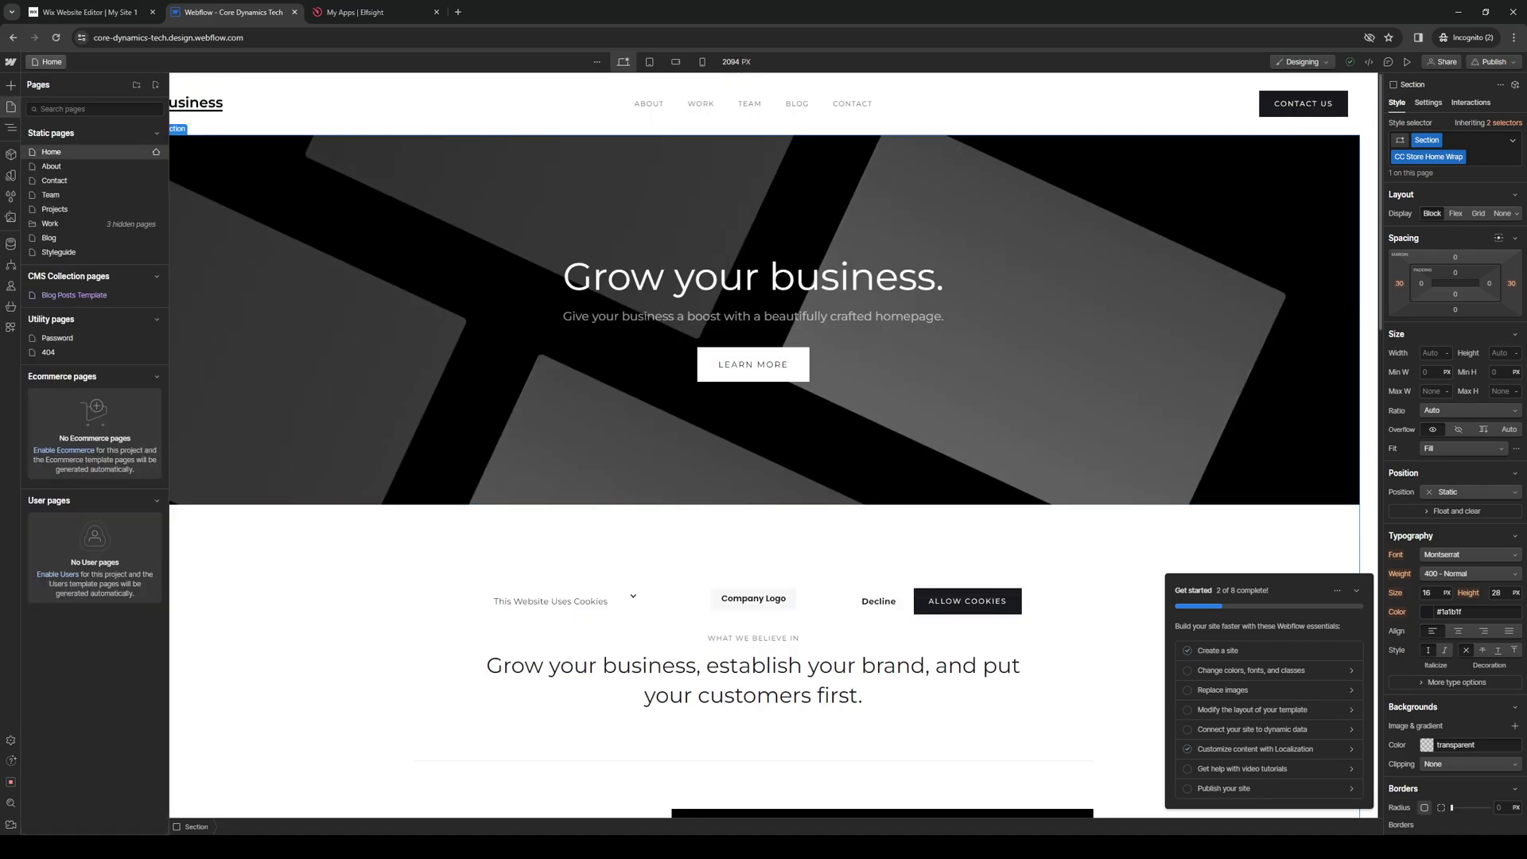
left_click(11, 60)
left_click(36, 83)
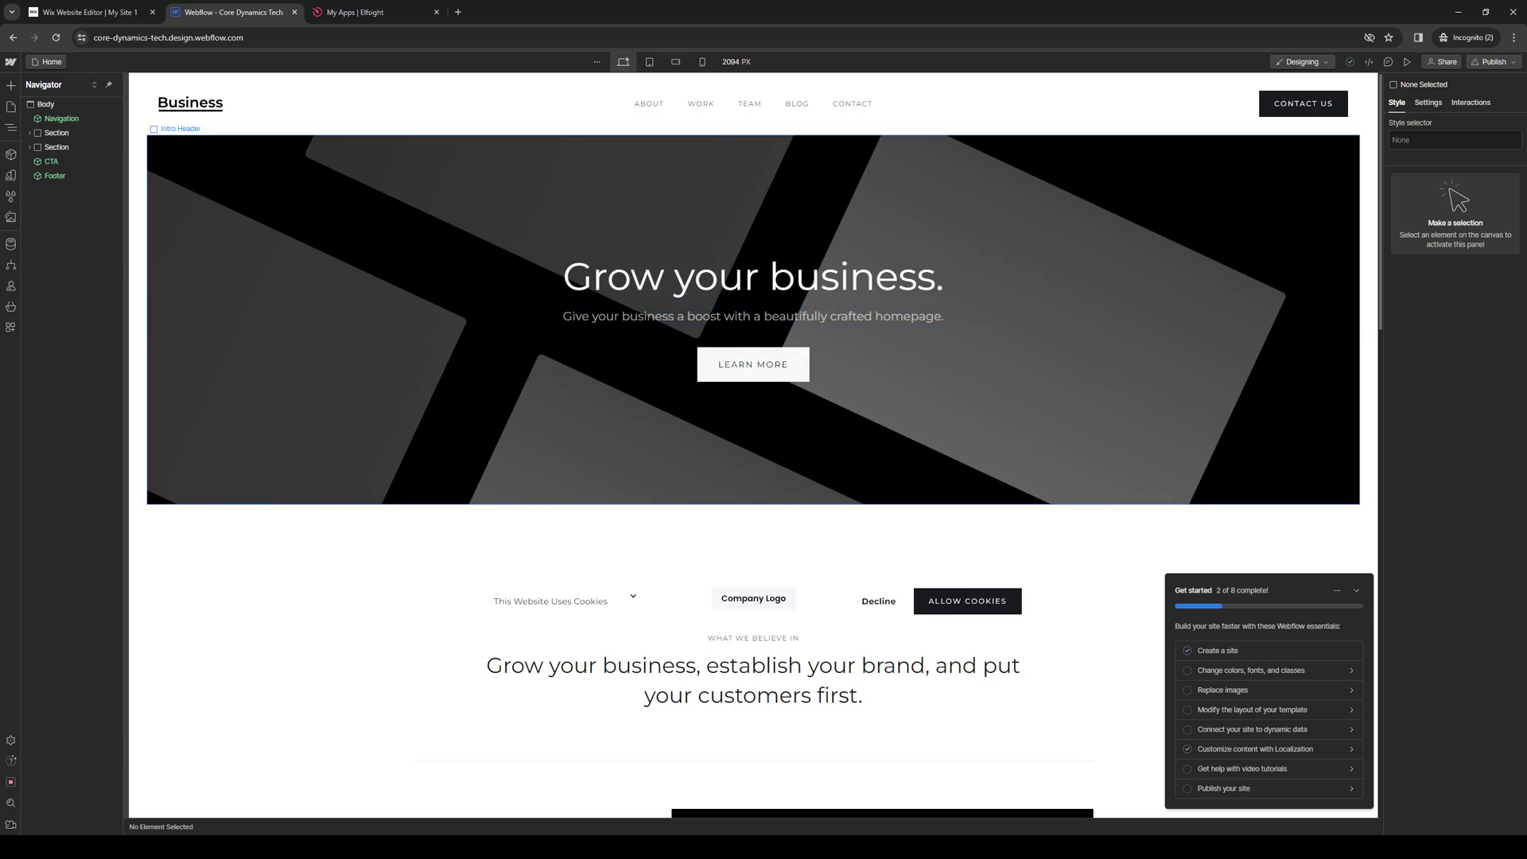
scroll(754, 442, "down", 2)
scroll(753, 477, "down", 4)
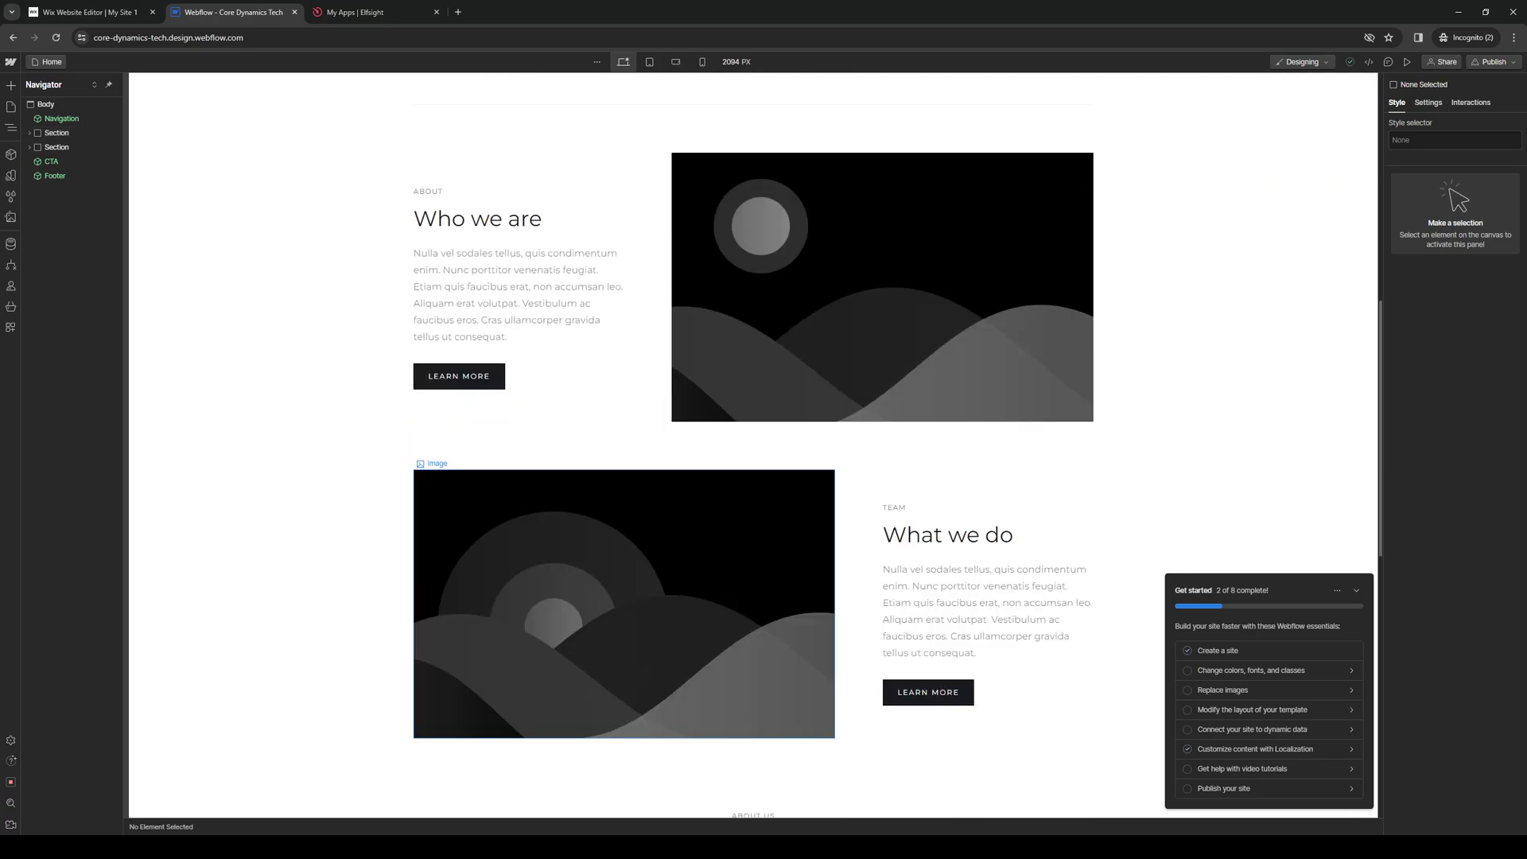
scroll(752, 573, "up", 3)
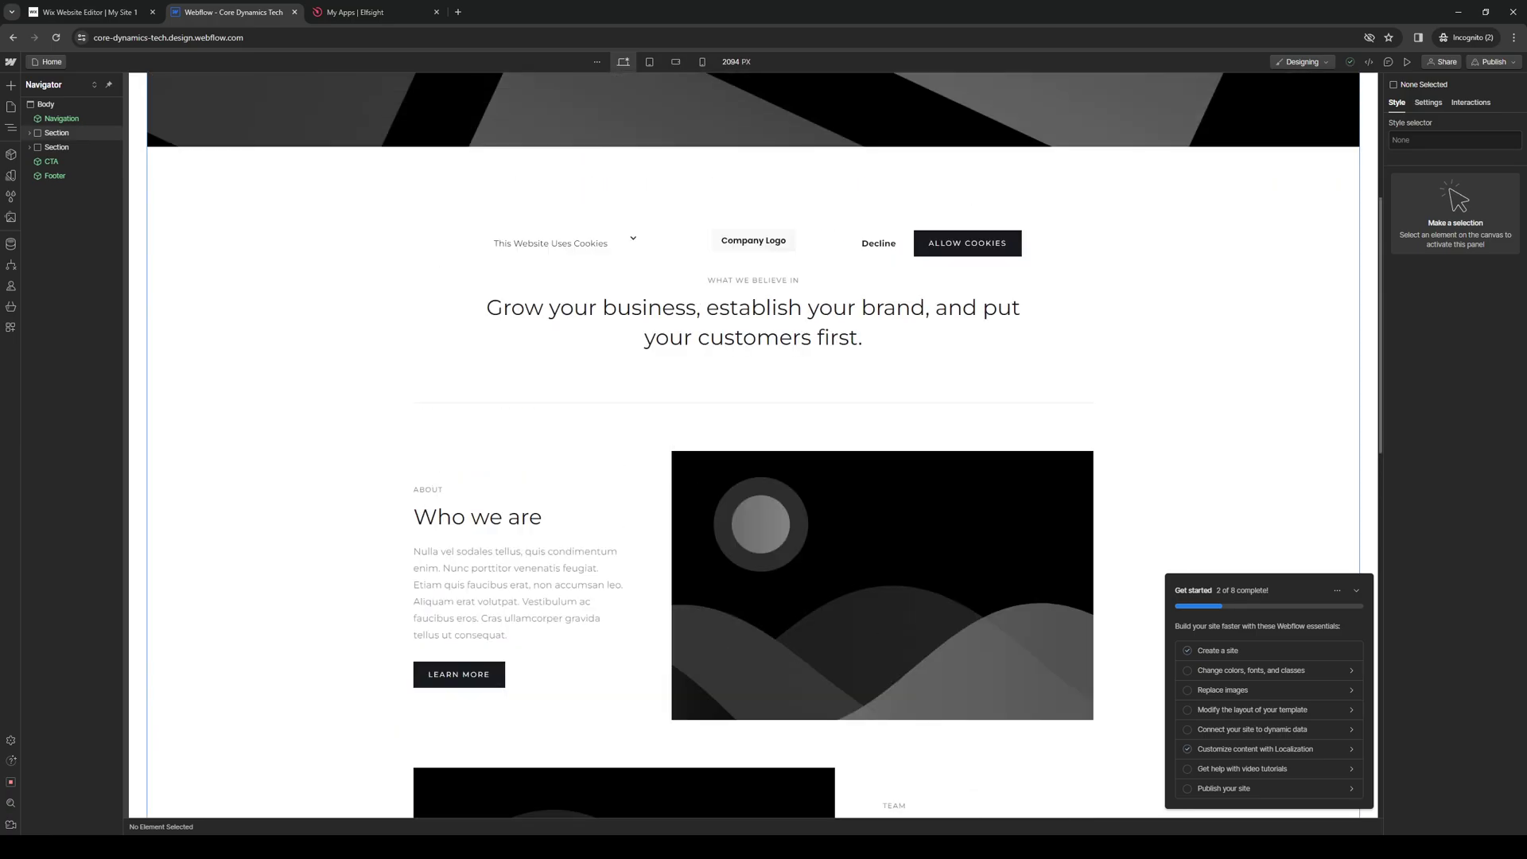
scroll(753, 478, "down", 2)
scroll(753, 478, "down", 2)
scroll(753, 477, "down", 1)
scroll(753, 477, "down", 1)
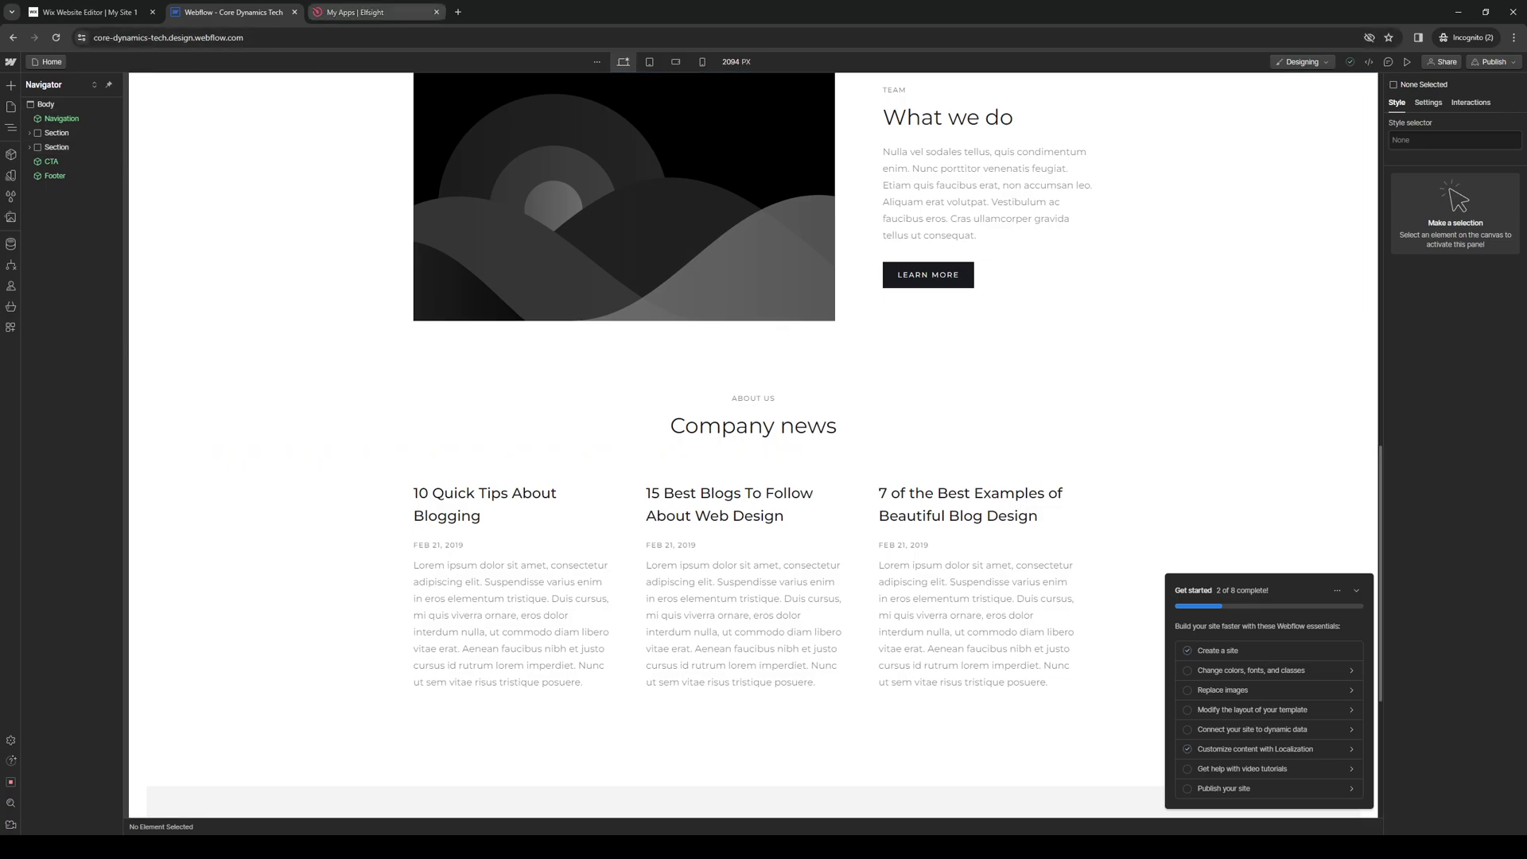
On the Elfsight tab, close the PDF Embed code dialog and open the Apps Catalog
left_click(359, 13)
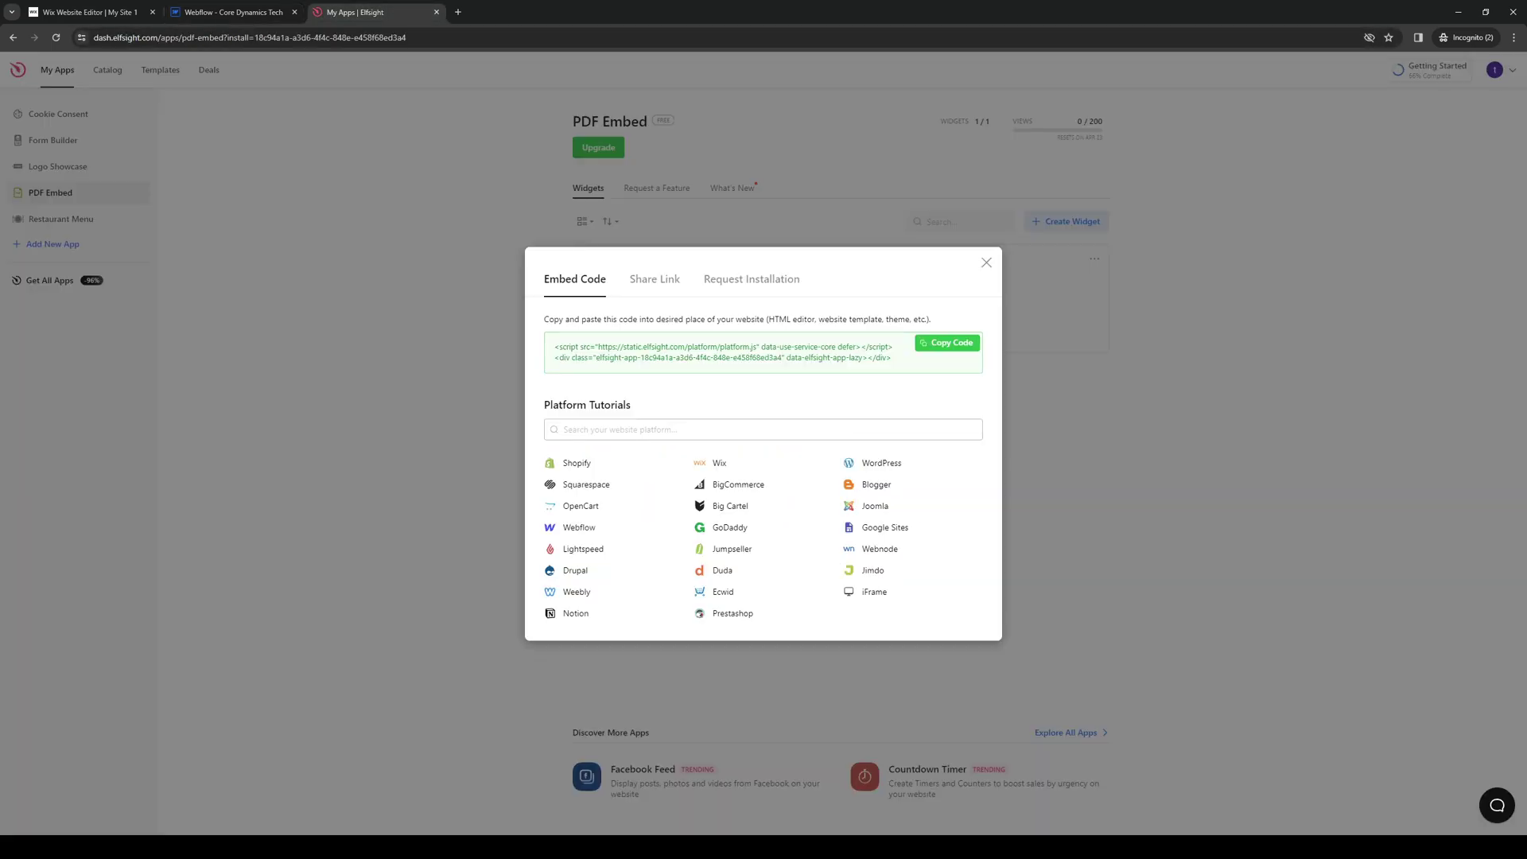
left_click(986, 261)
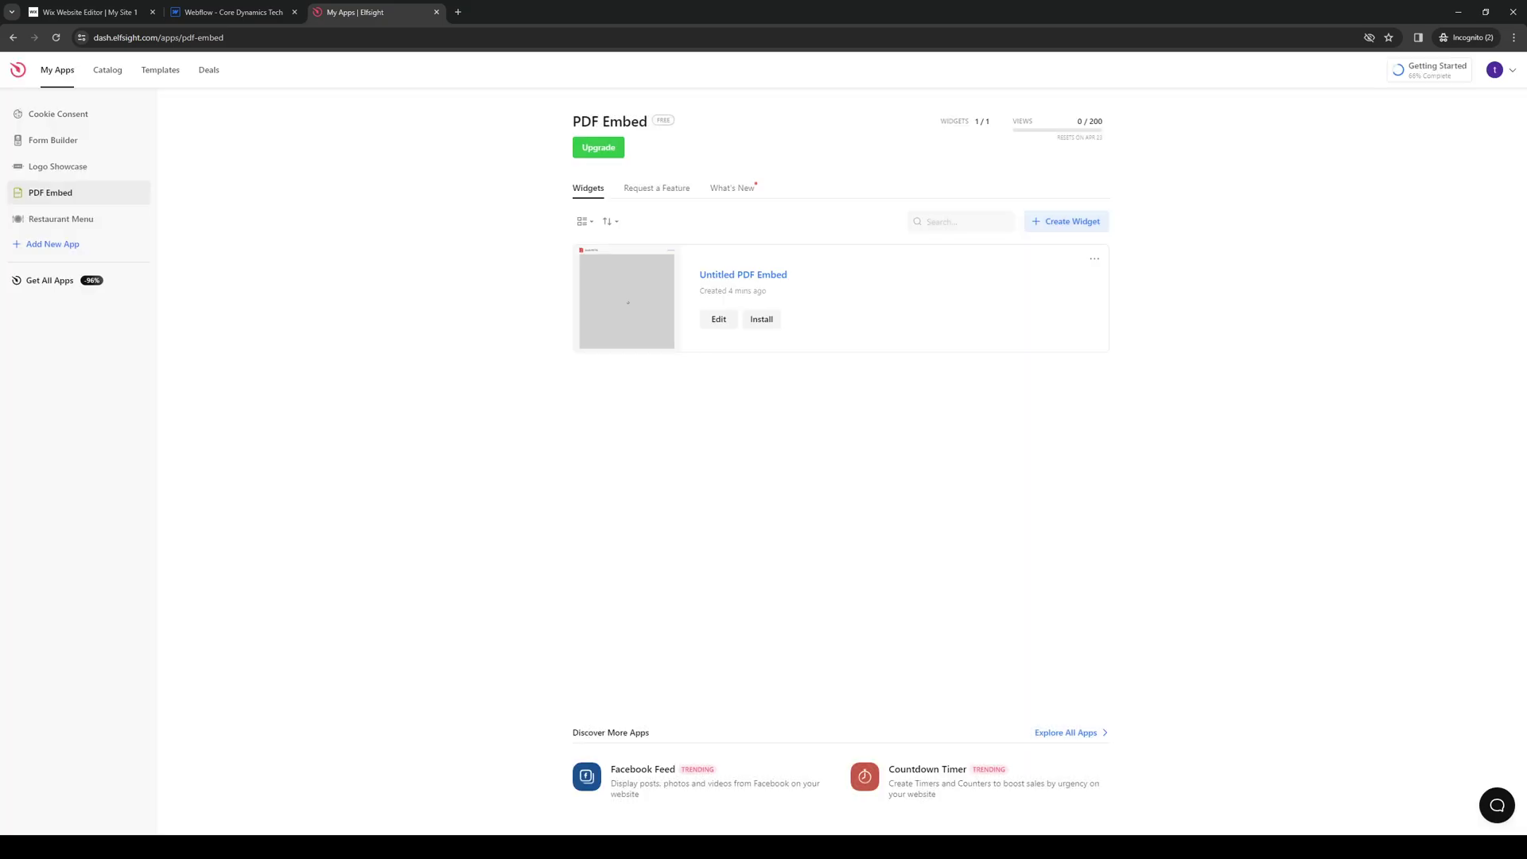
left_click(107, 70)
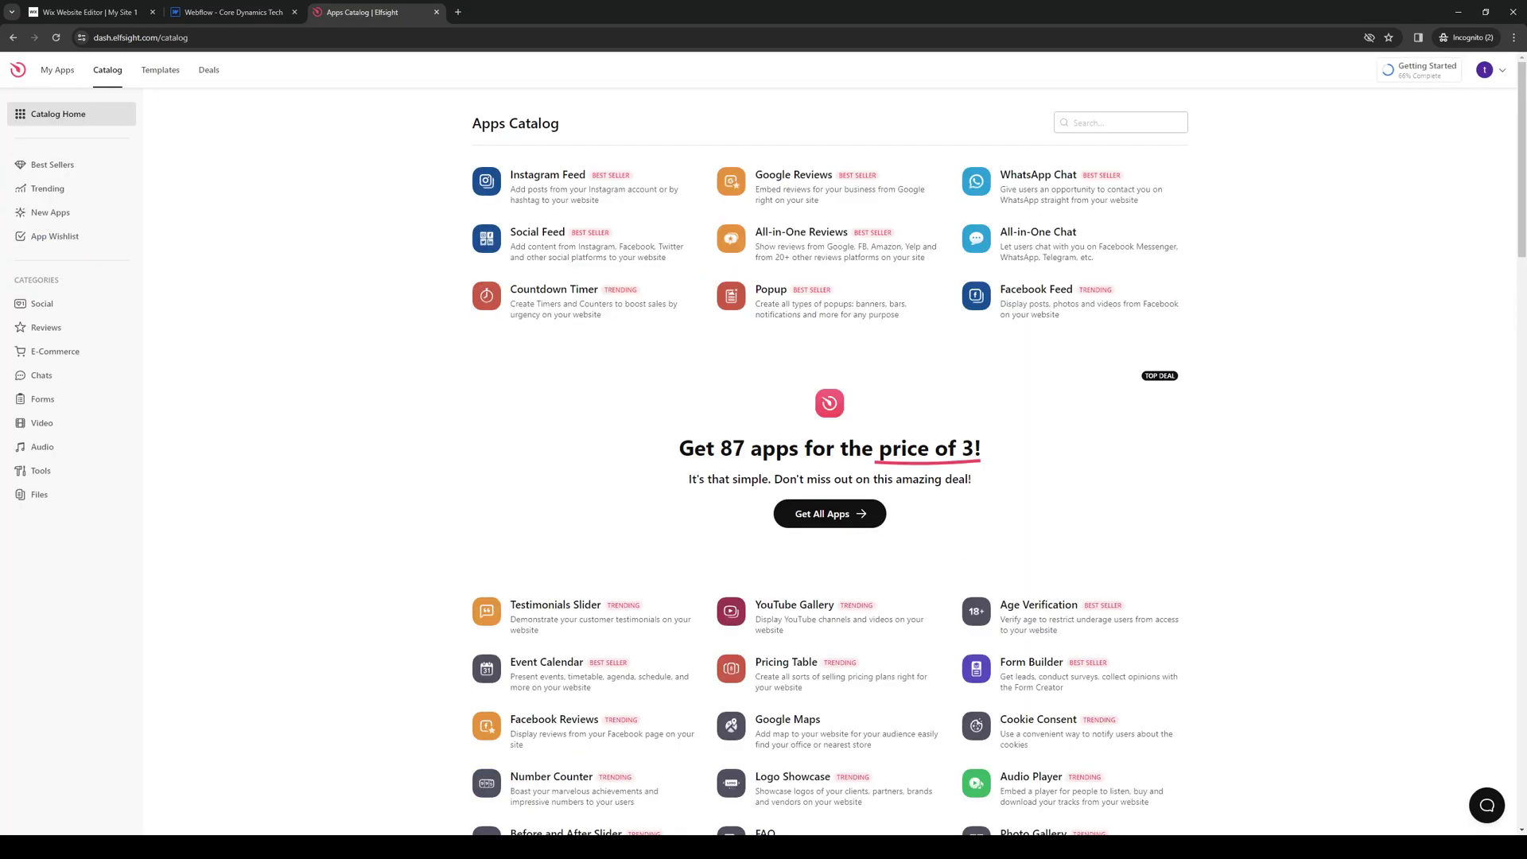
type("video")
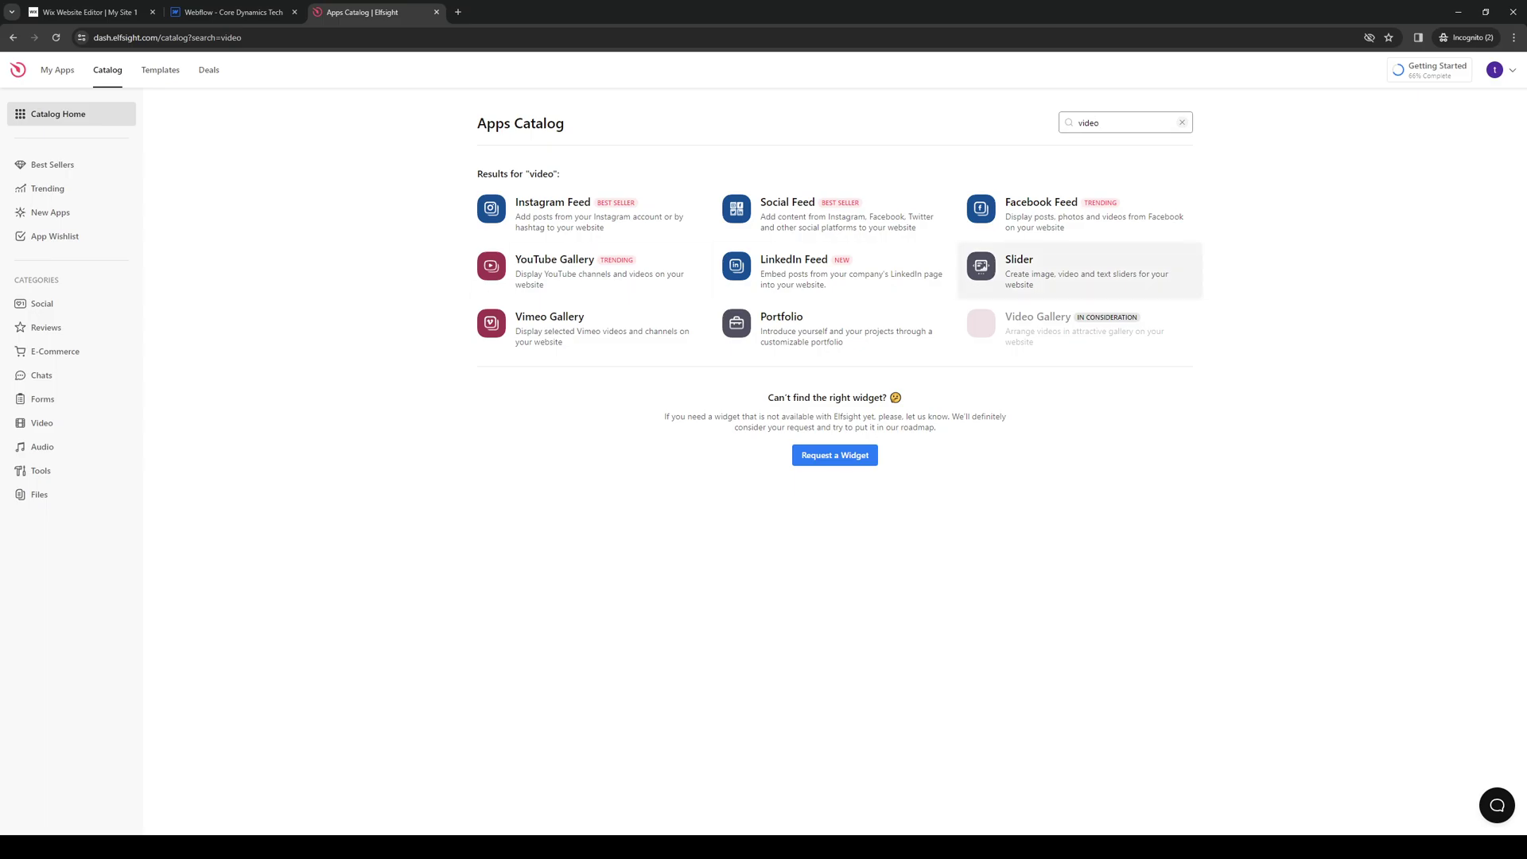
Back in Webflow, drop a Container below the hero above the cookie banner; collapse Get started
left_click(233, 12)
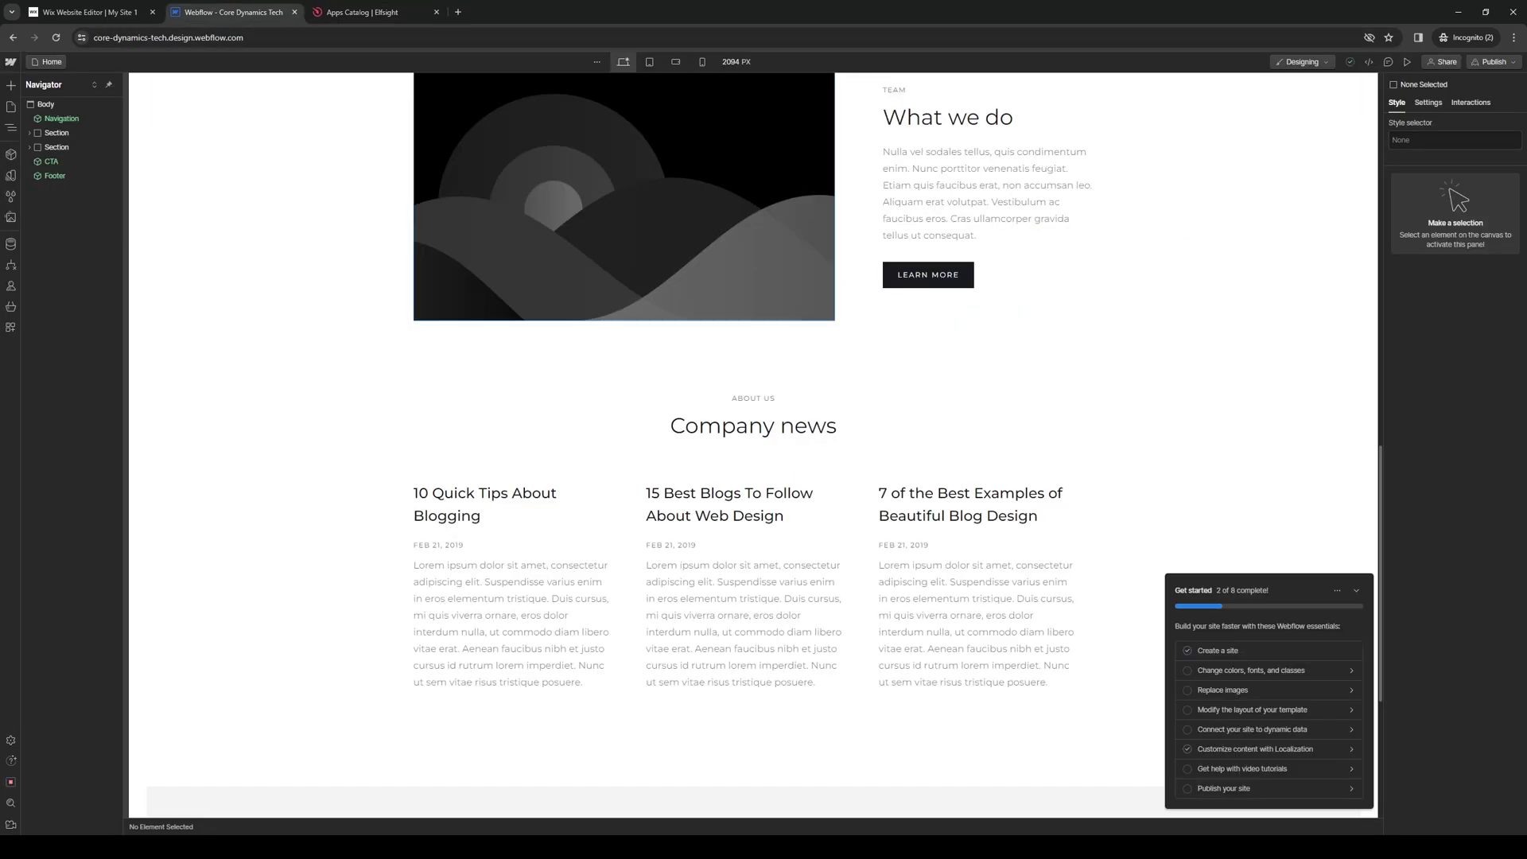
scroll(757, 445, "up", 2)
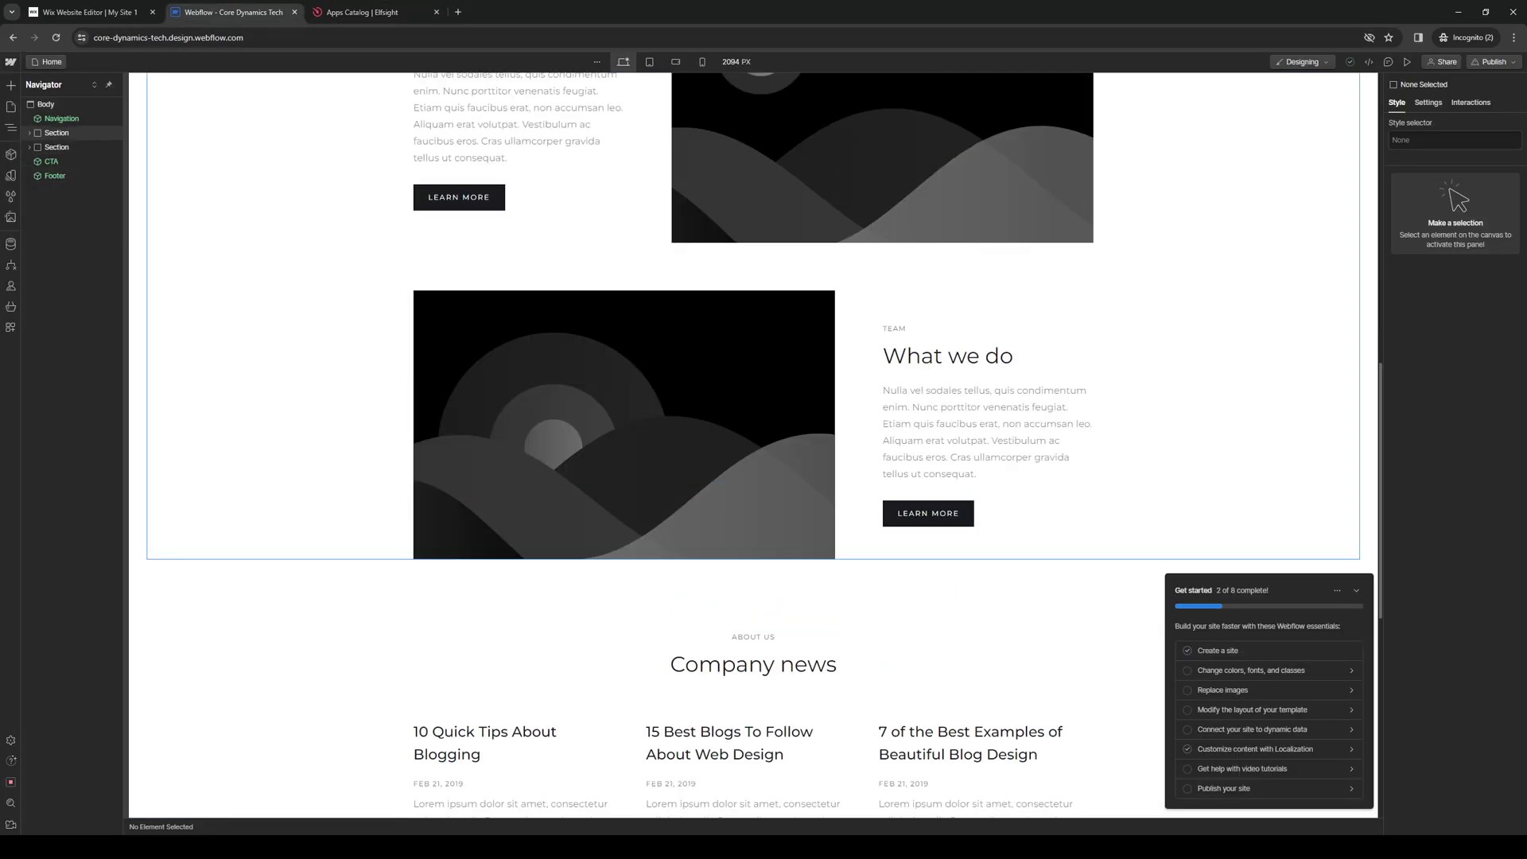
scroll(757, 445, "up", 3)
scroll(756, 446, "up", 3)
scroll(758, 445, "up", 2)
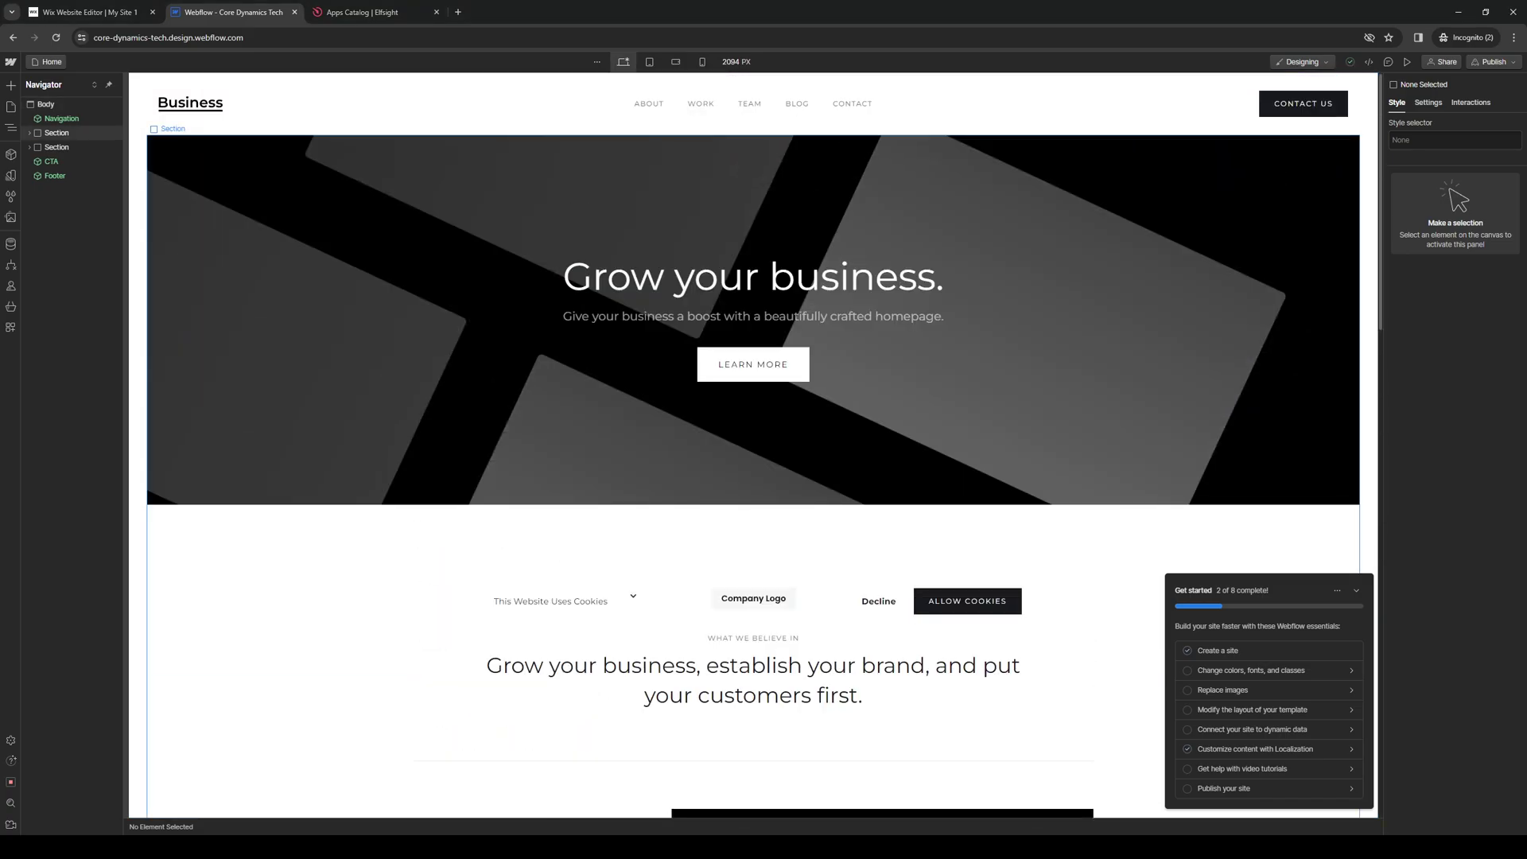
left_click(753, 454)
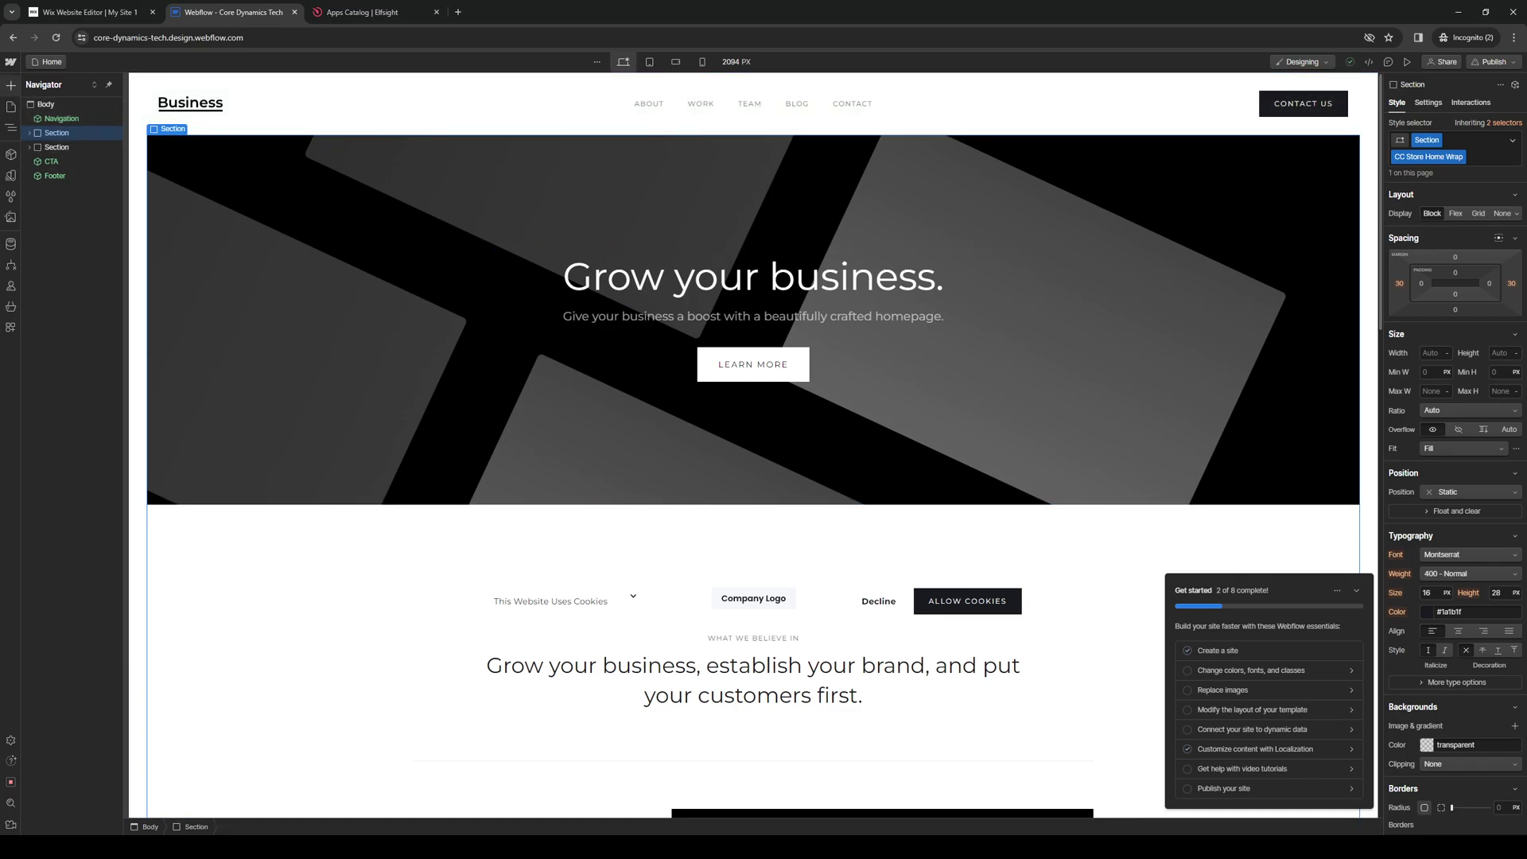
key("a")
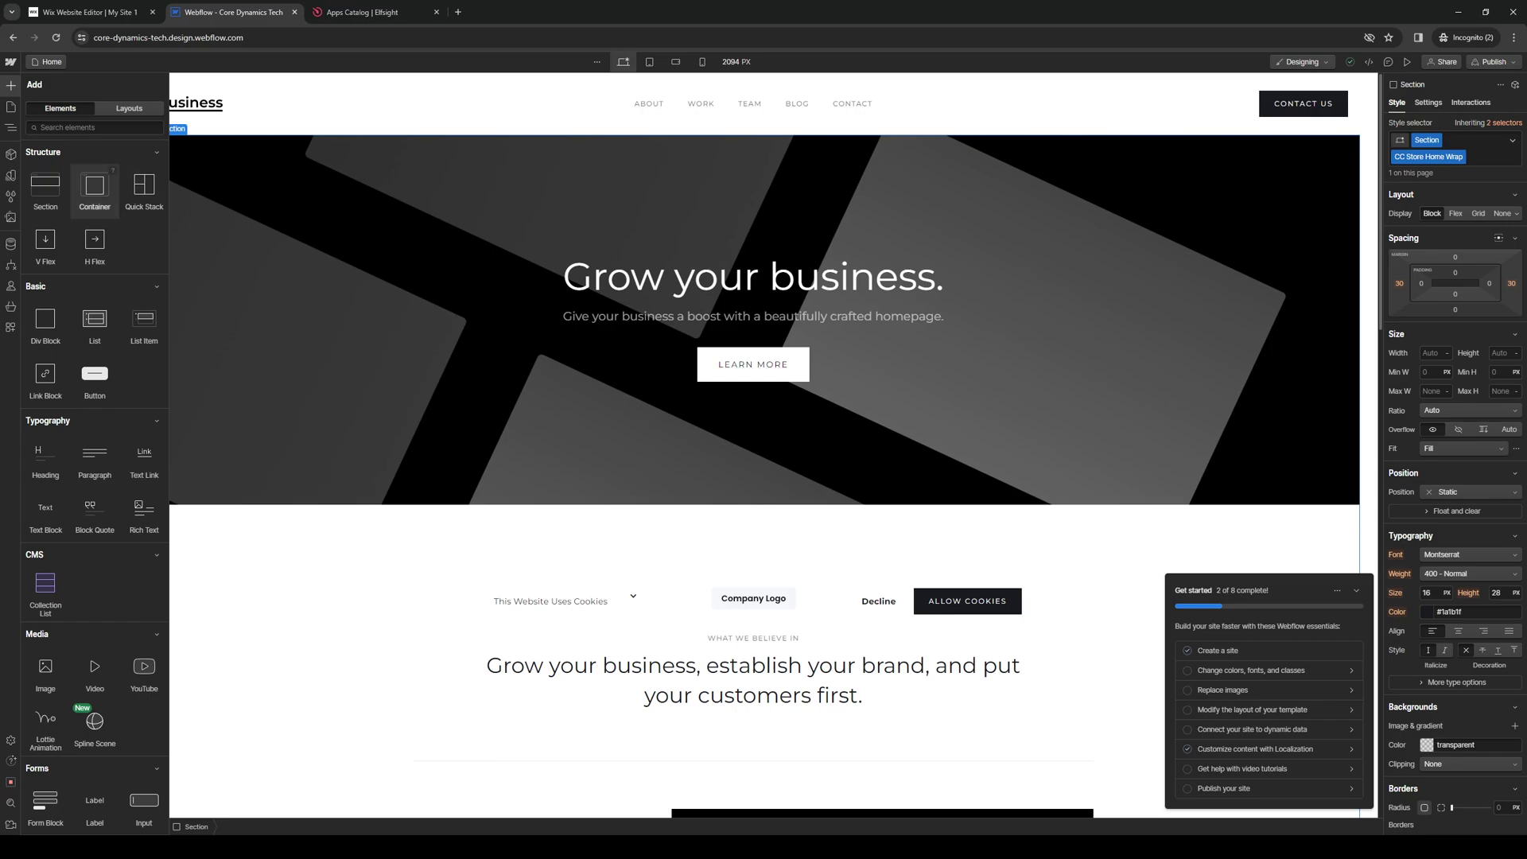
left_click_drag(94, 185, 600, 551)
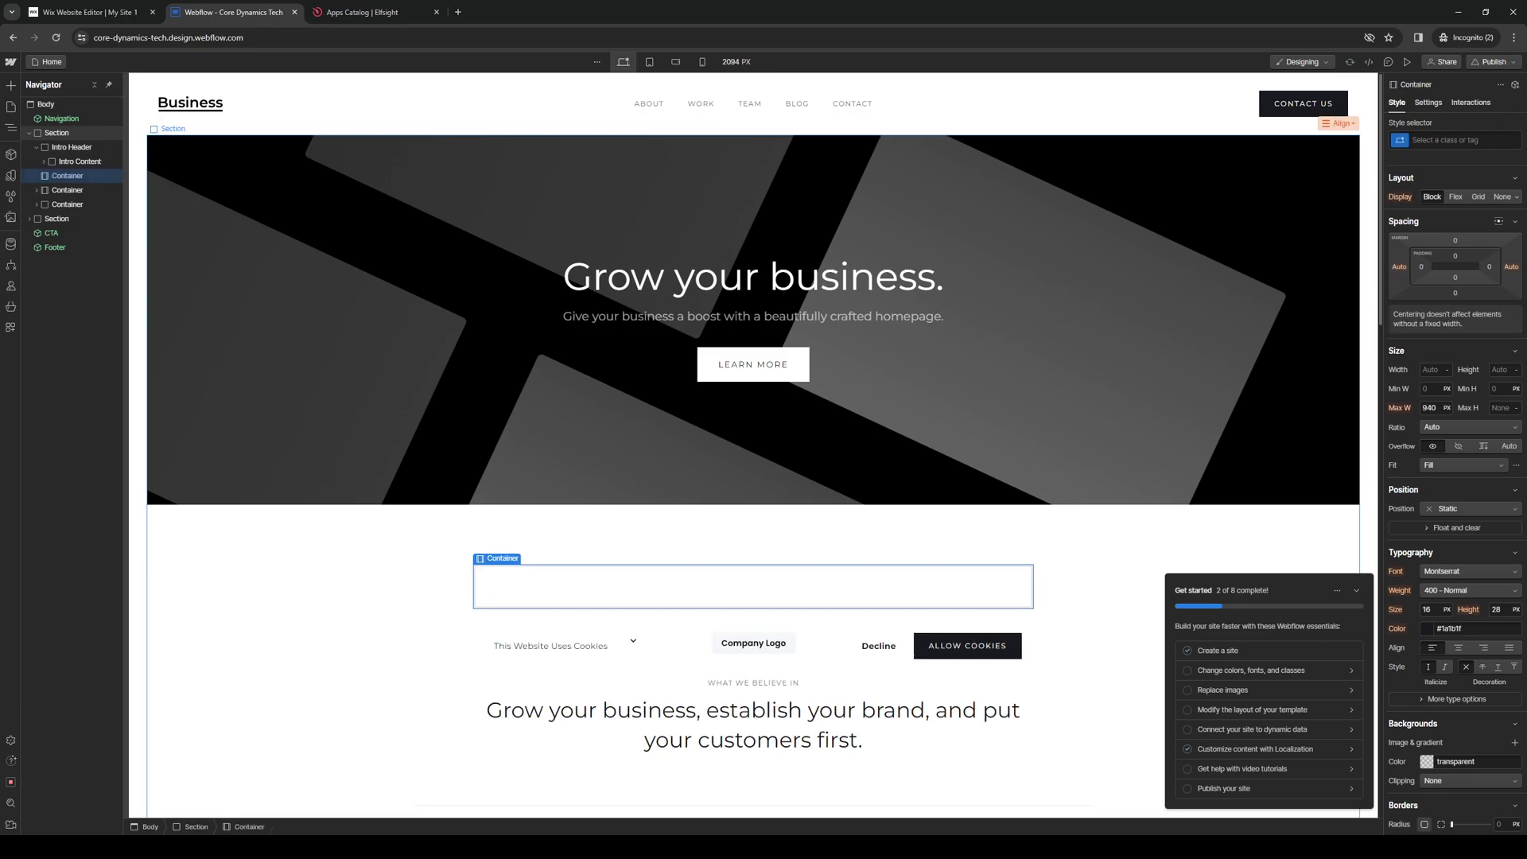
left_click(1356, 590)
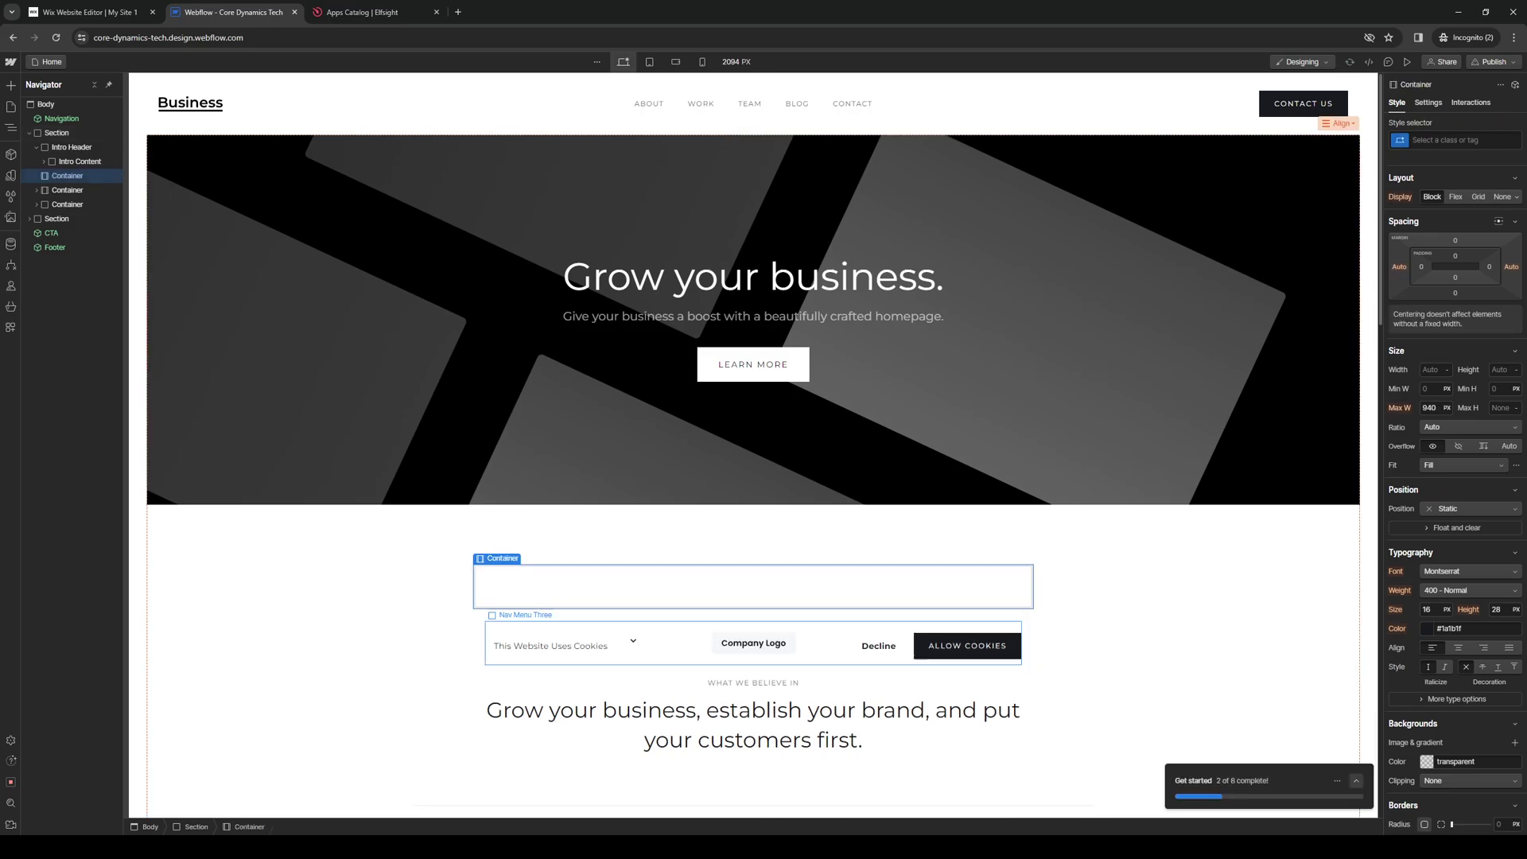
scroll(548, 583, "down", 2)
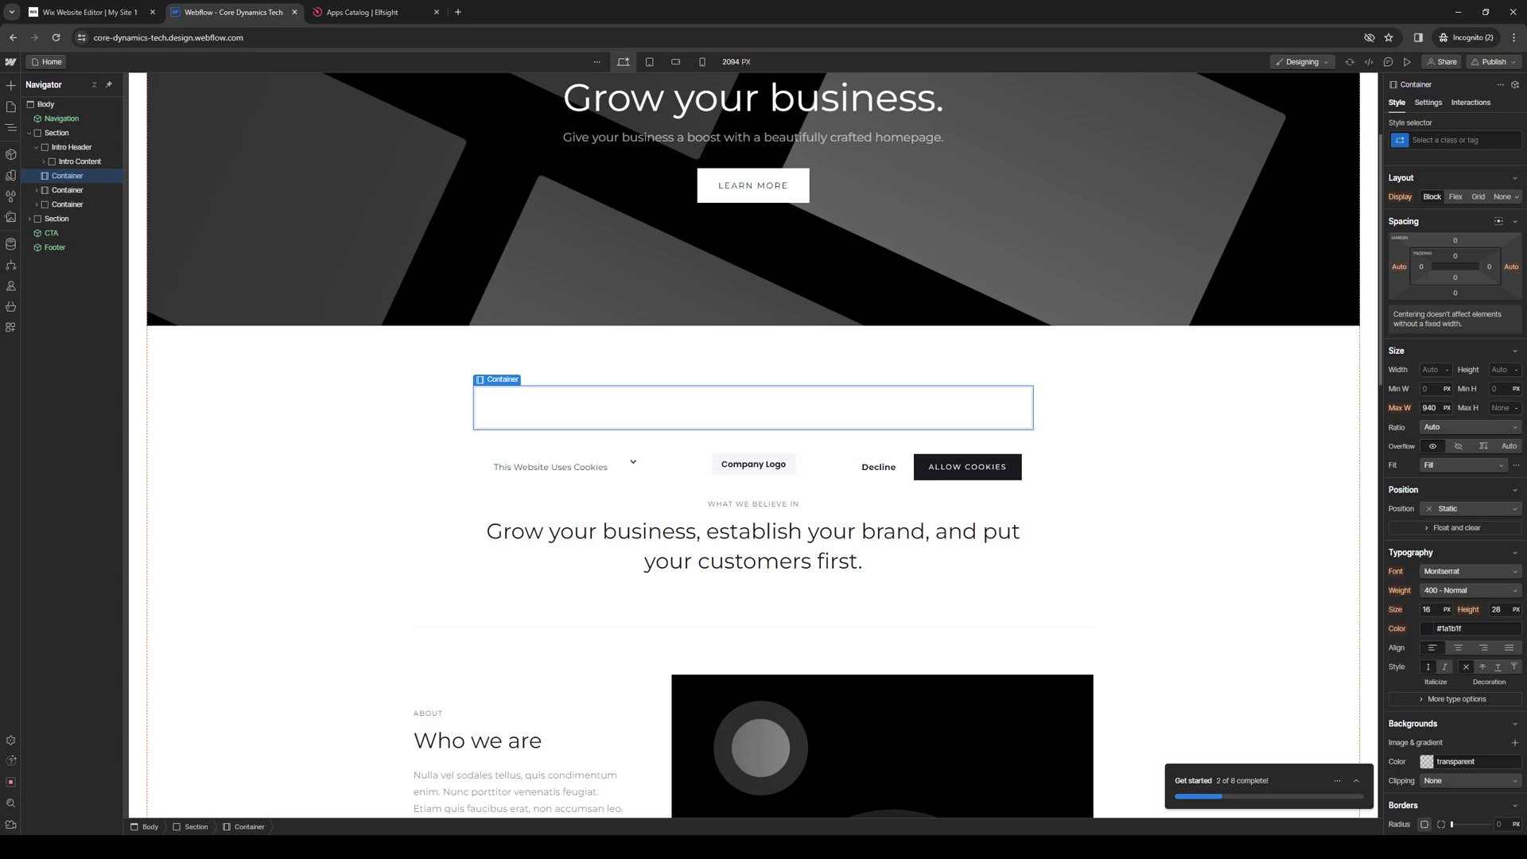
Set Container 3's max width and height to 1000 px with a Widescreen 16:9 ratio
right_click(546, 584)
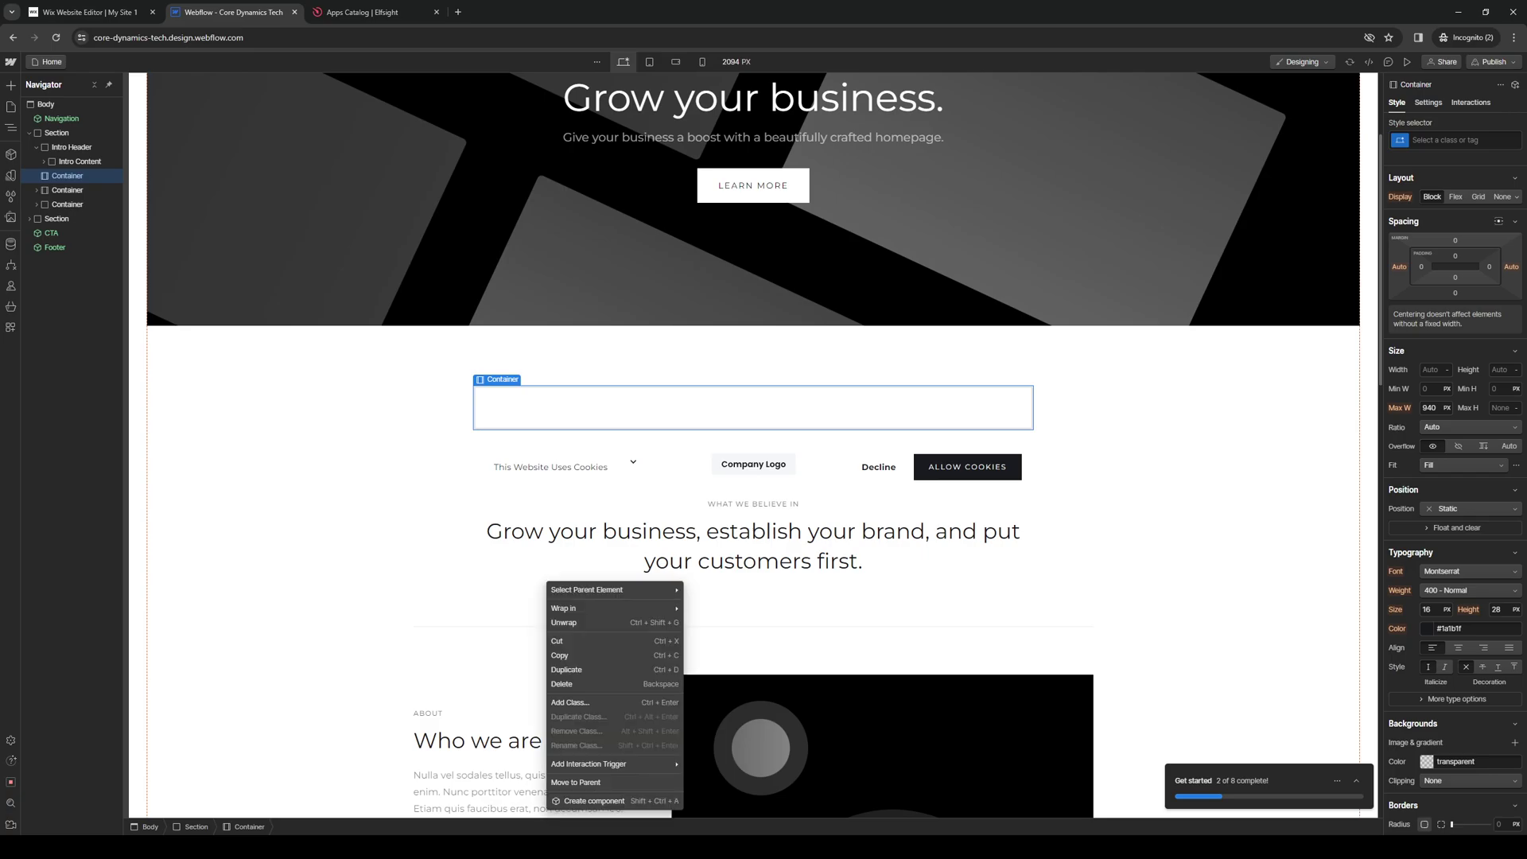
key("Escape")
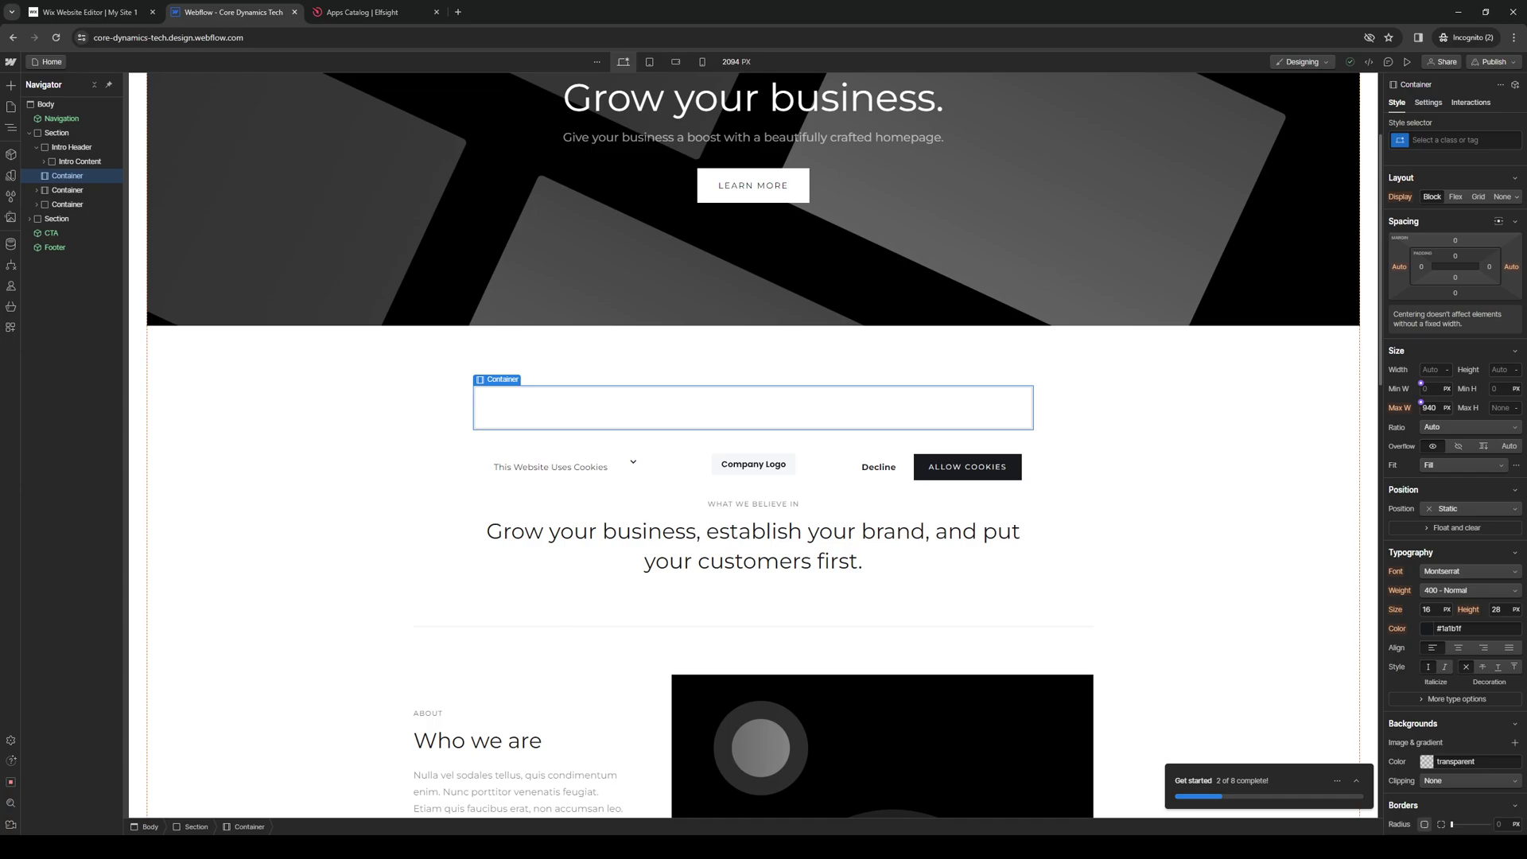
type("80")
key("Return")
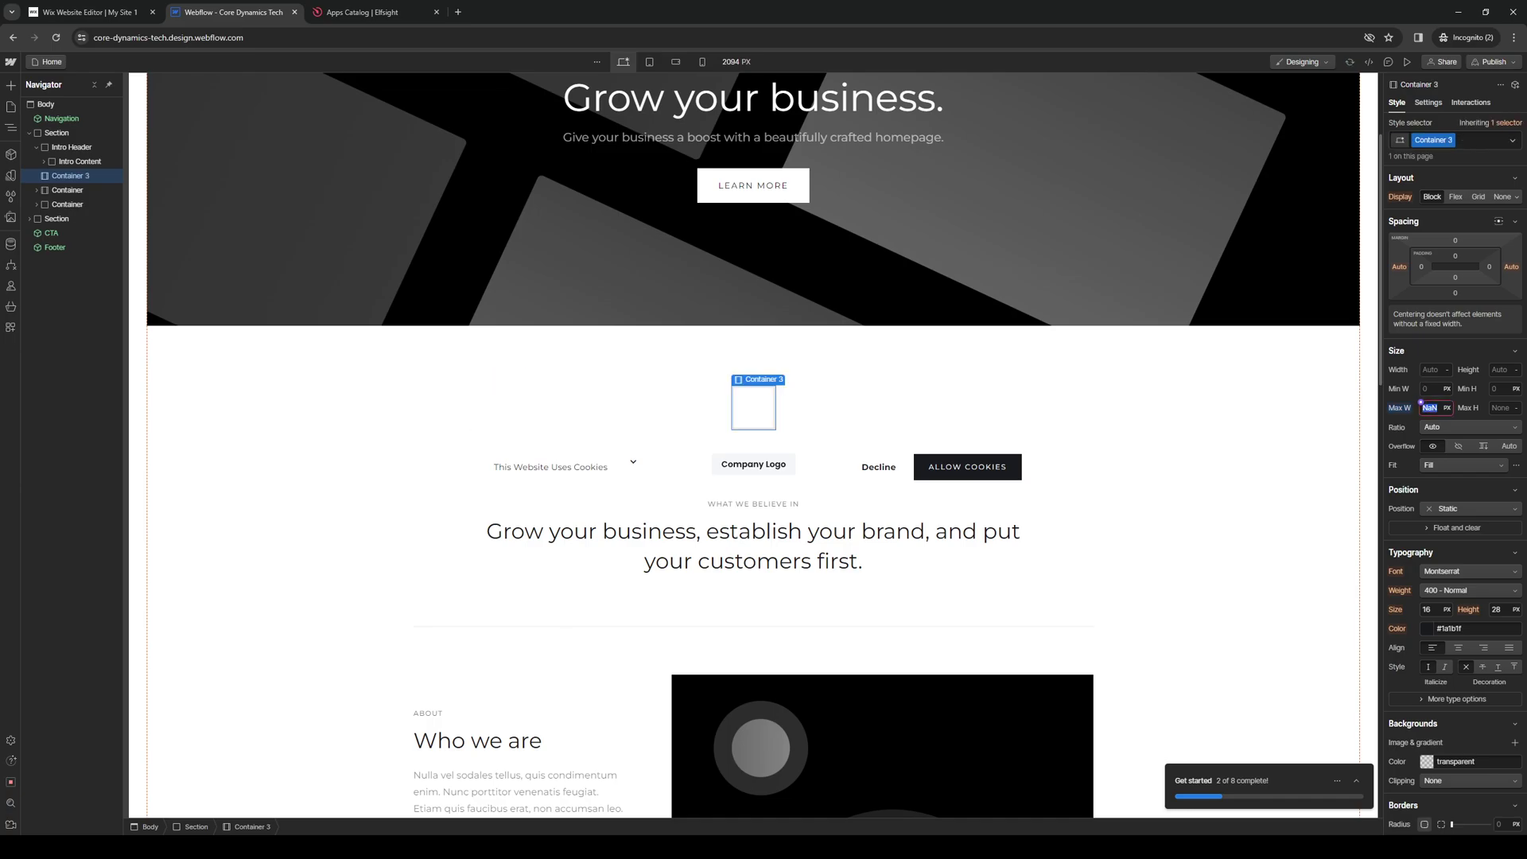
type("200")
type("0")
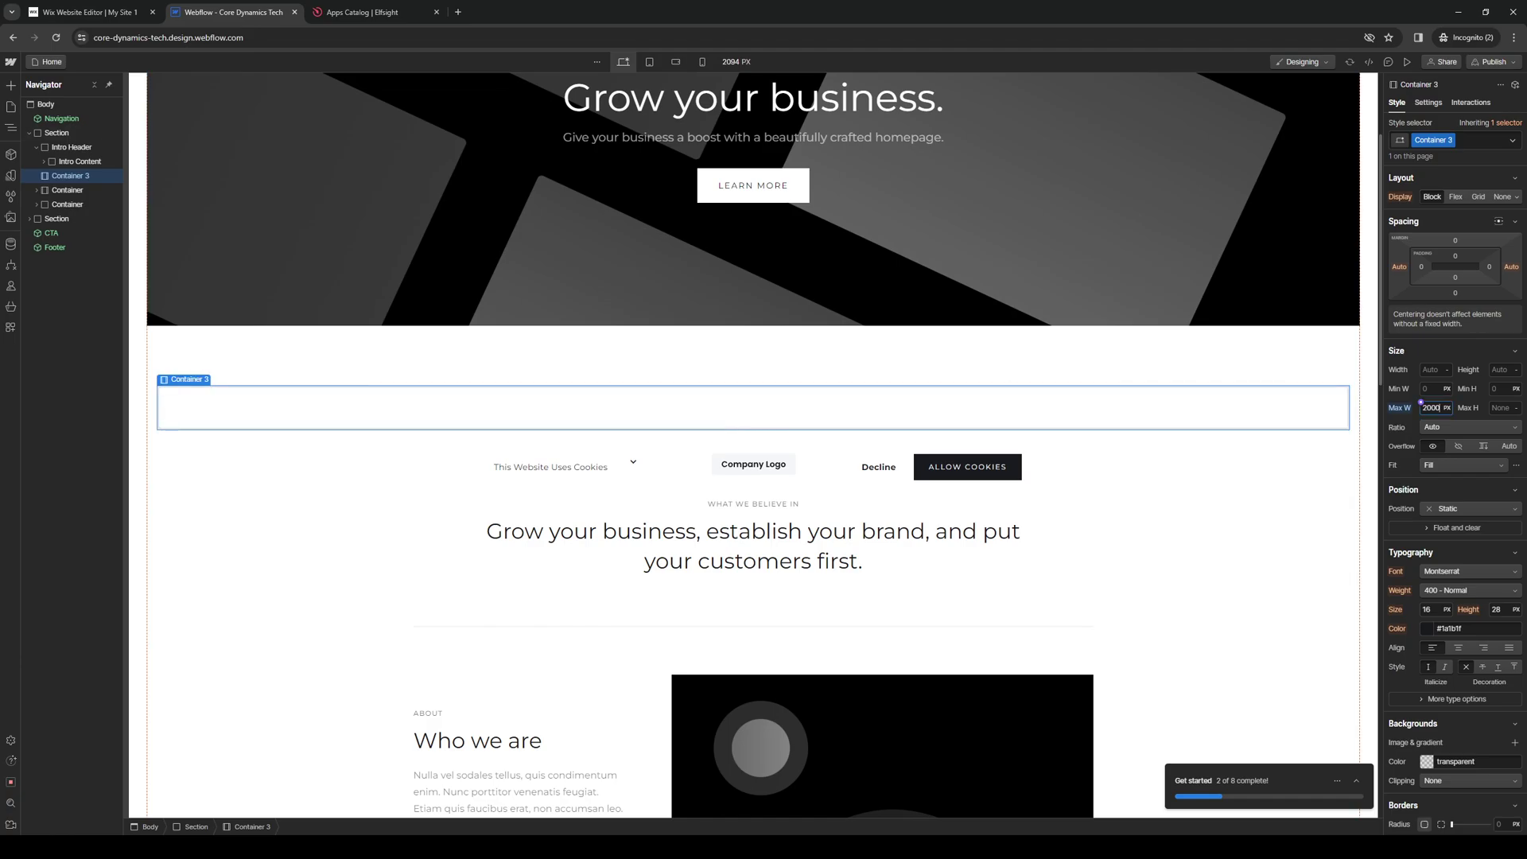
left_click(1491, 402)
type("1000")
left_click(1466, 427)
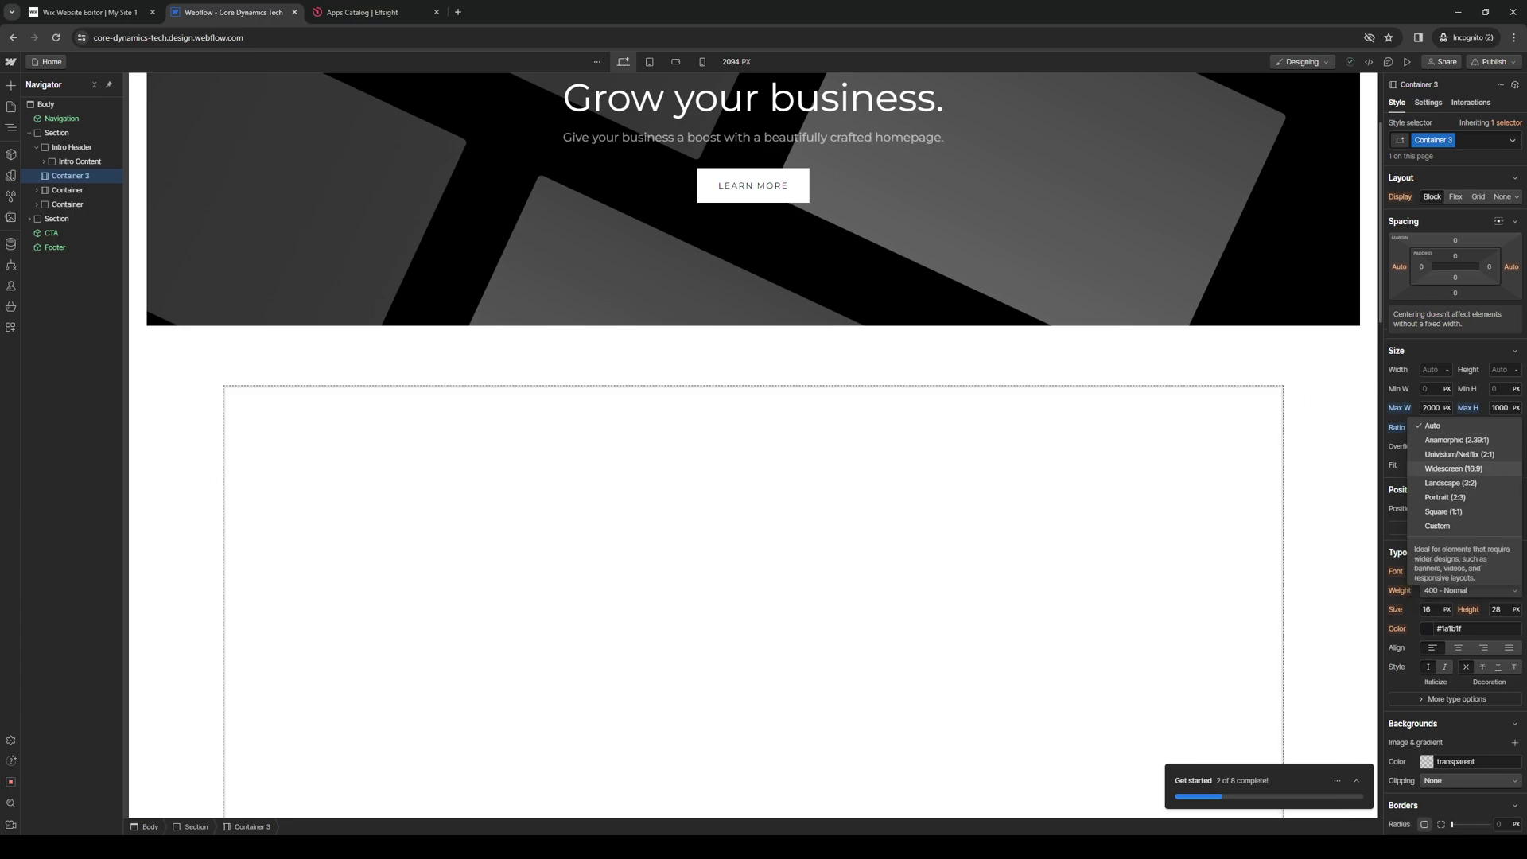
left_click(1453, 468)
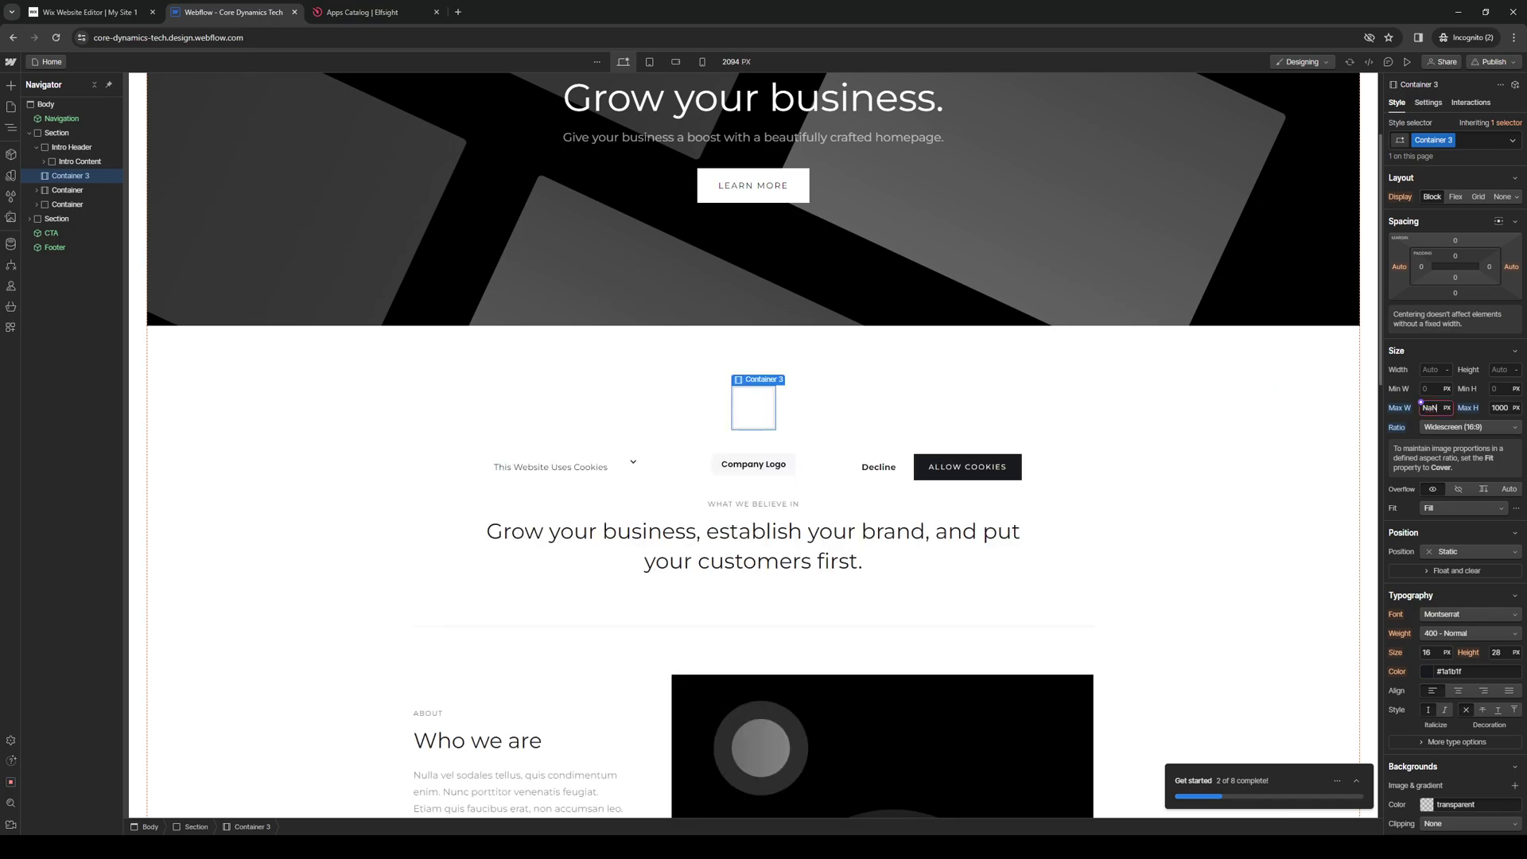
Replace the invalid NaN max width with 1000 and recheck the 16:9 ratio setting
double_click(1429, 406)
type("1000")
key("Return")
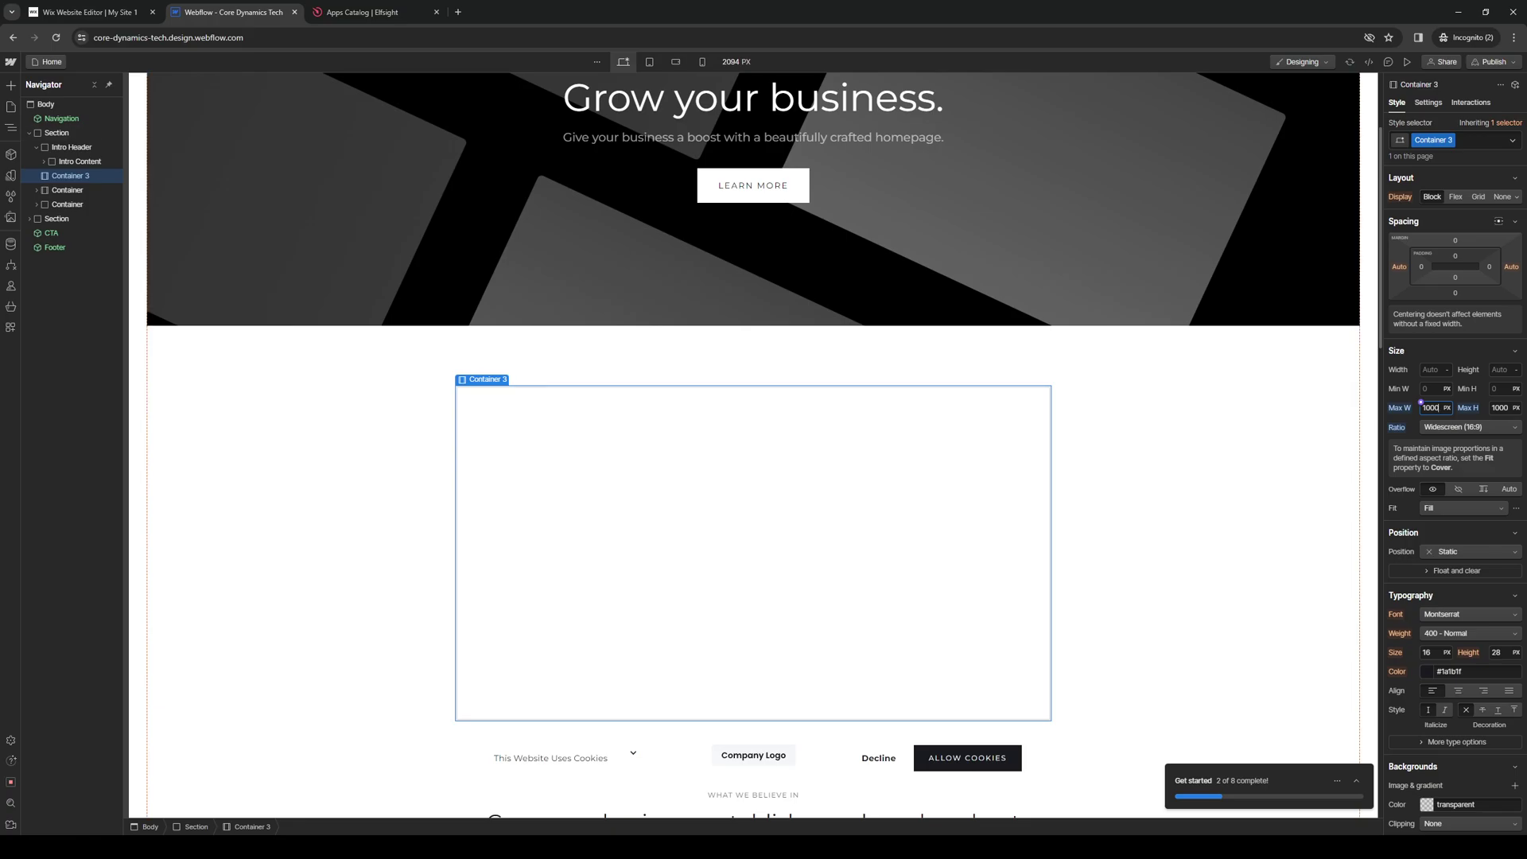
scroll(753, 477, "down", 1)
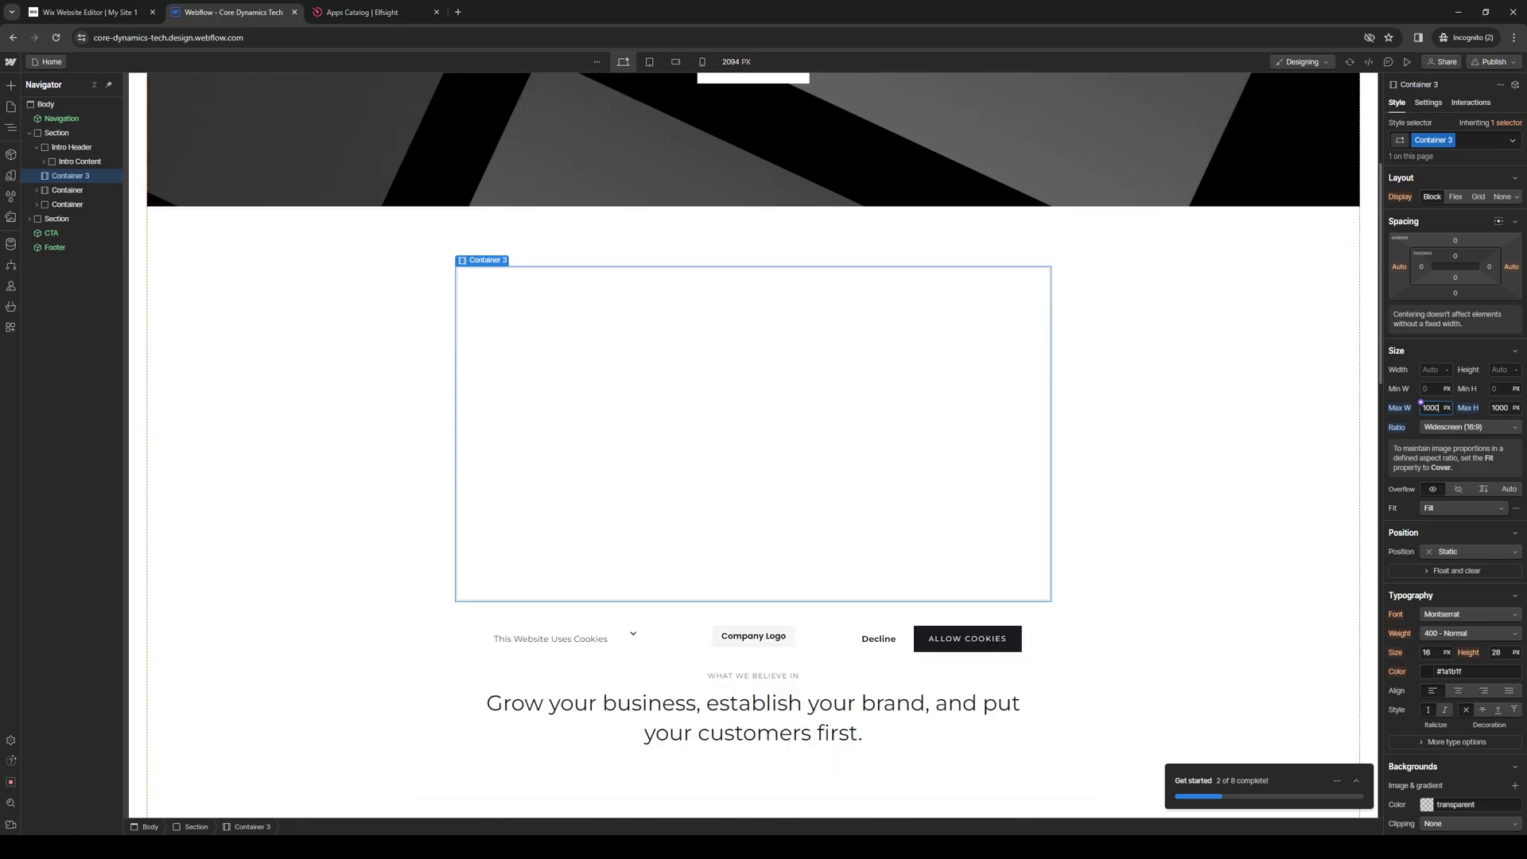
left_click(1462, 426)
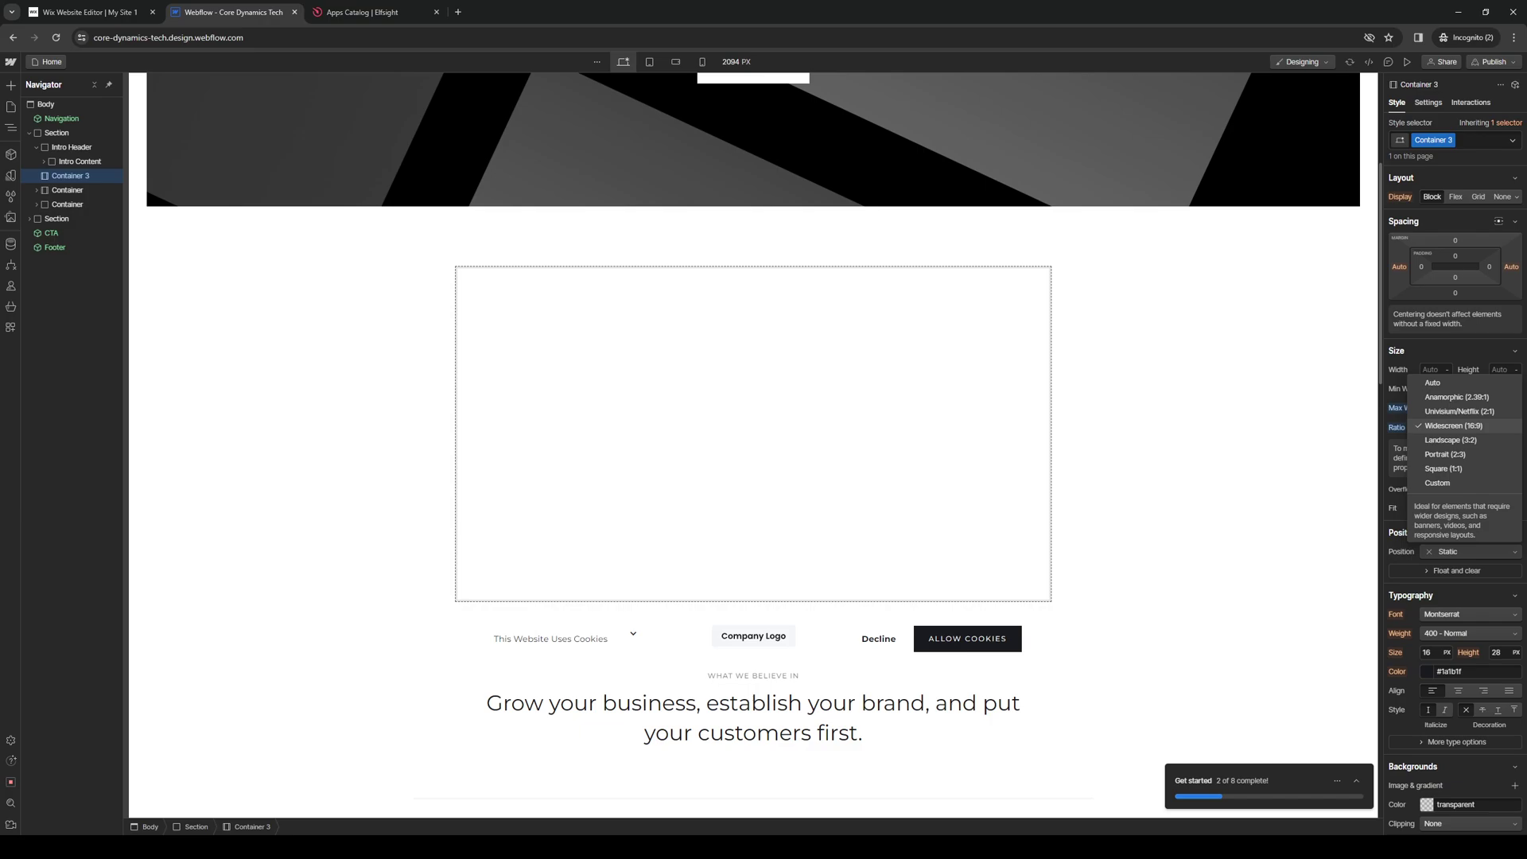
key("Escape")
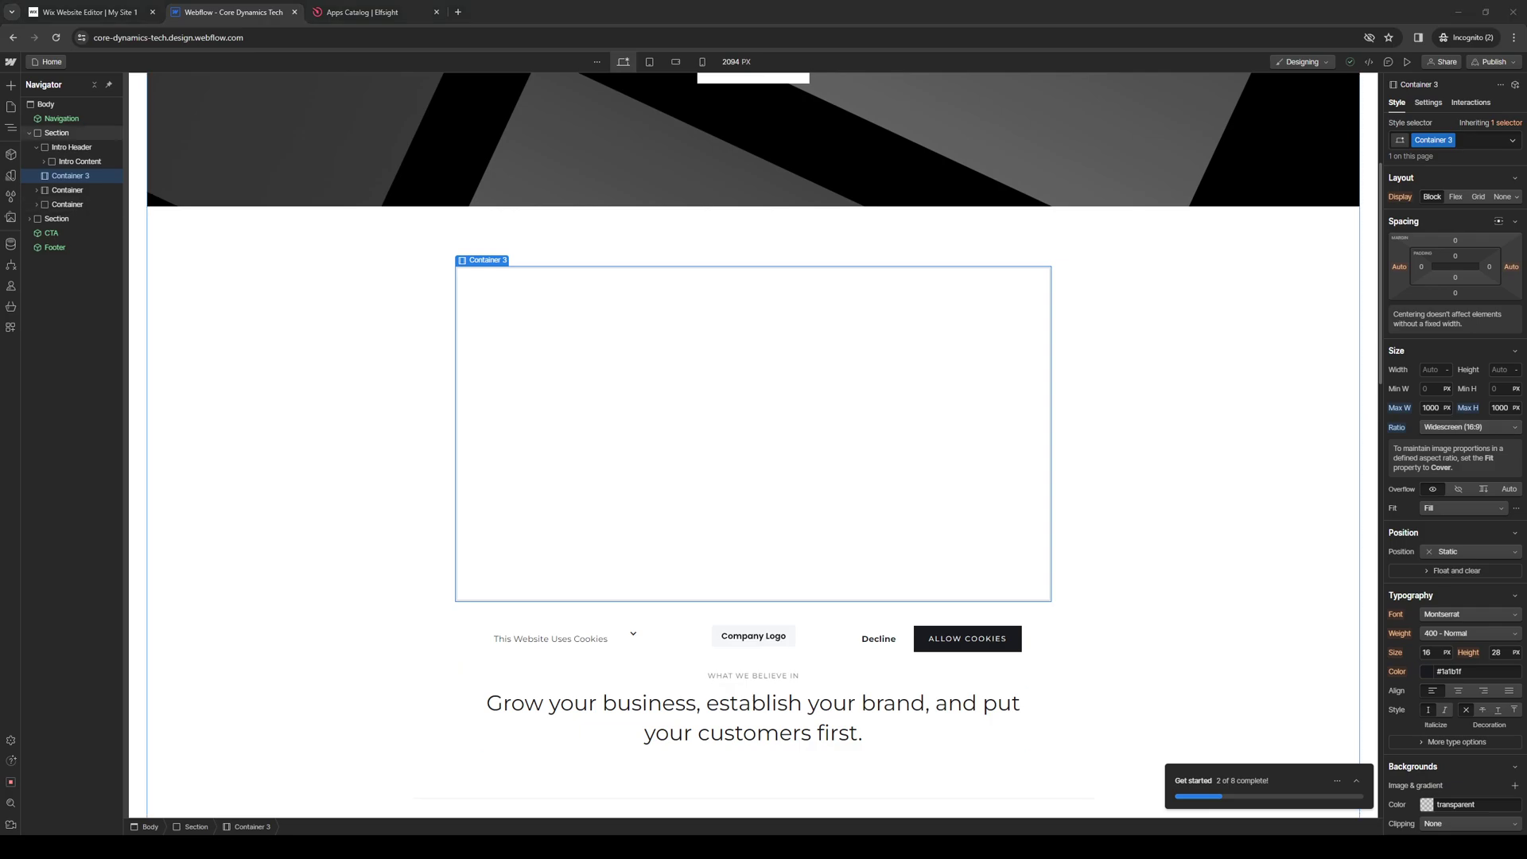
With the Section selected, drag a Background Video element into Container 3
left_click(57, 132)
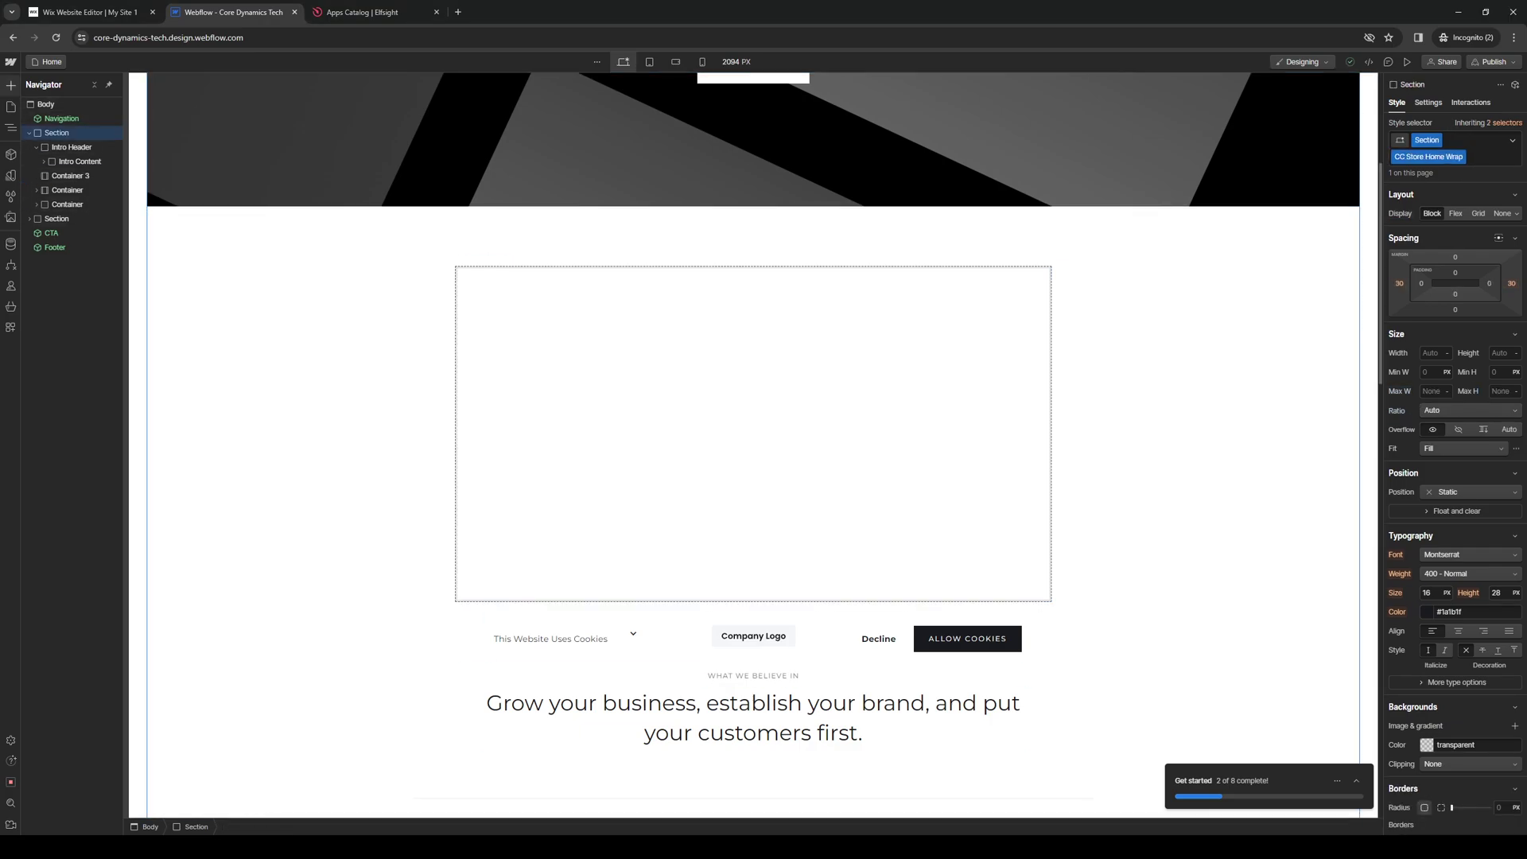
type("a")
type("video")
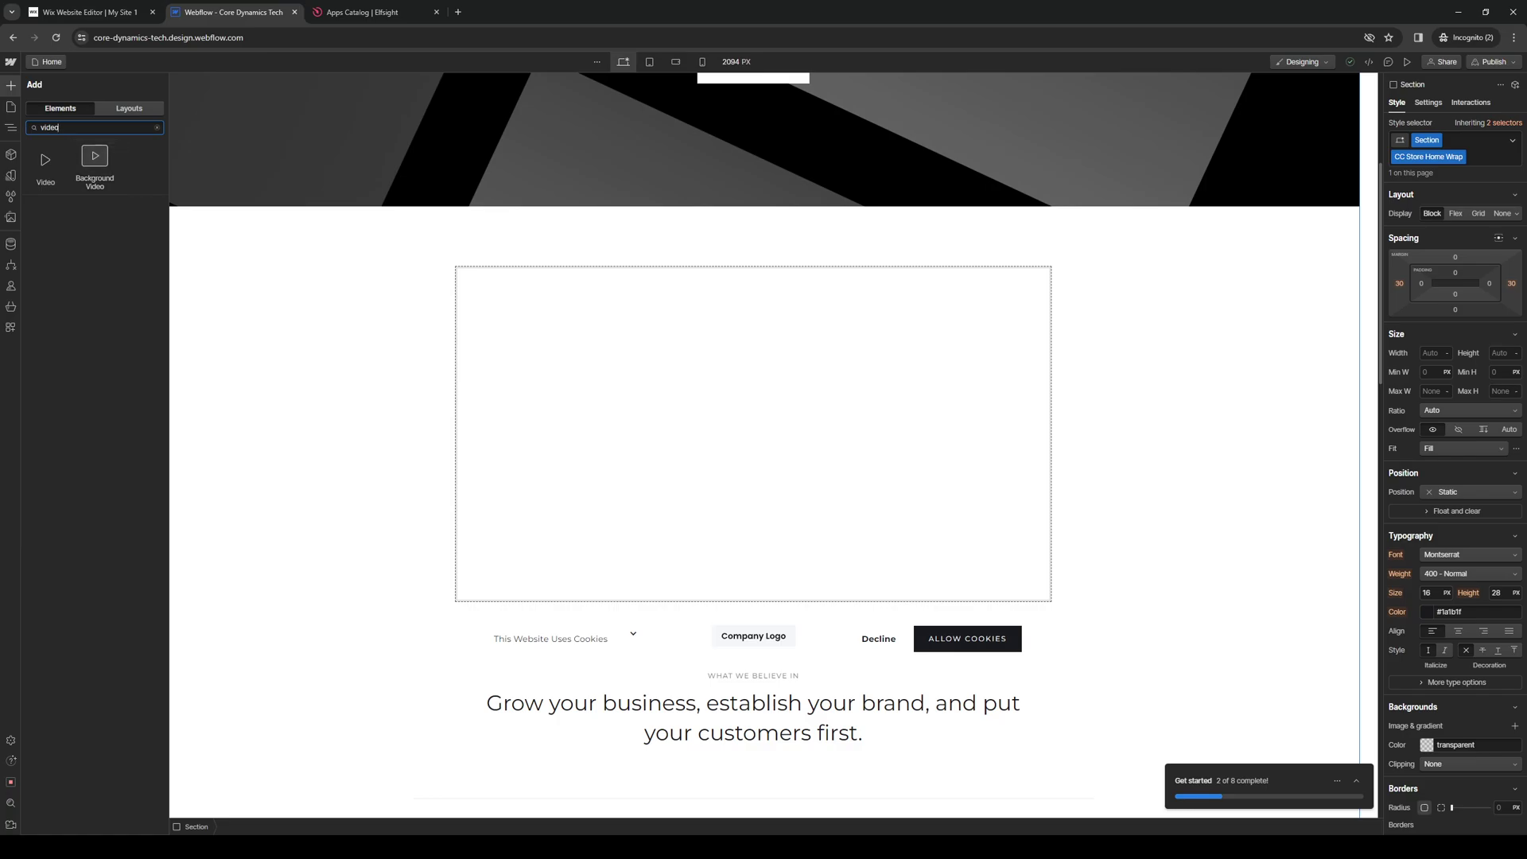
mouse_move(94, 161)
left_mouse_down()
mouse_move(677, 482)
mouse_move(723, 480)
left_mouse_up()
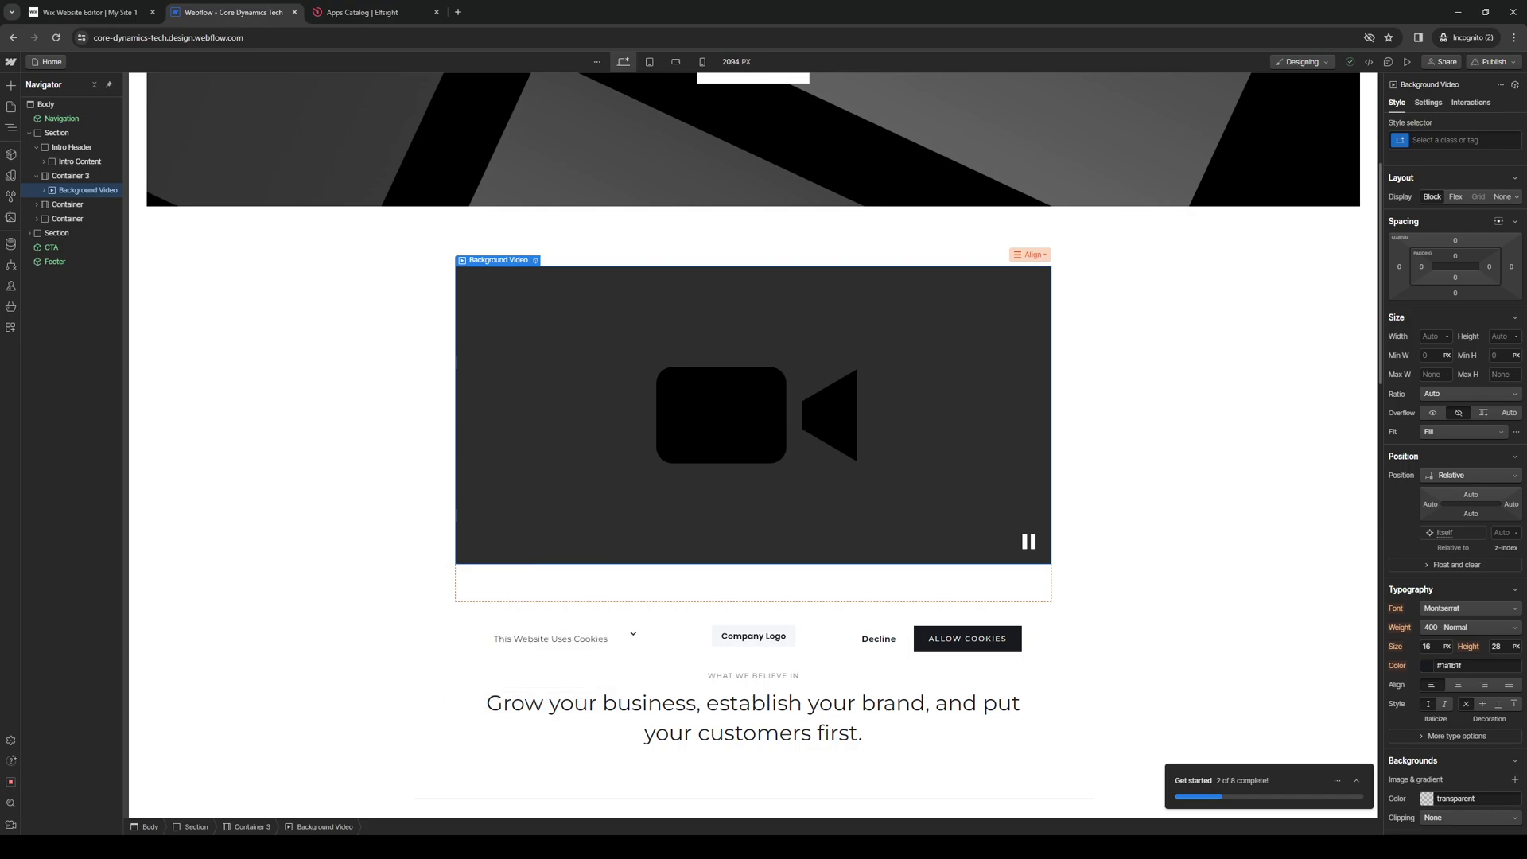
Delete the Background Video and drag a standard Video element into Container 3
key("Delete")
left_click(11, 84)
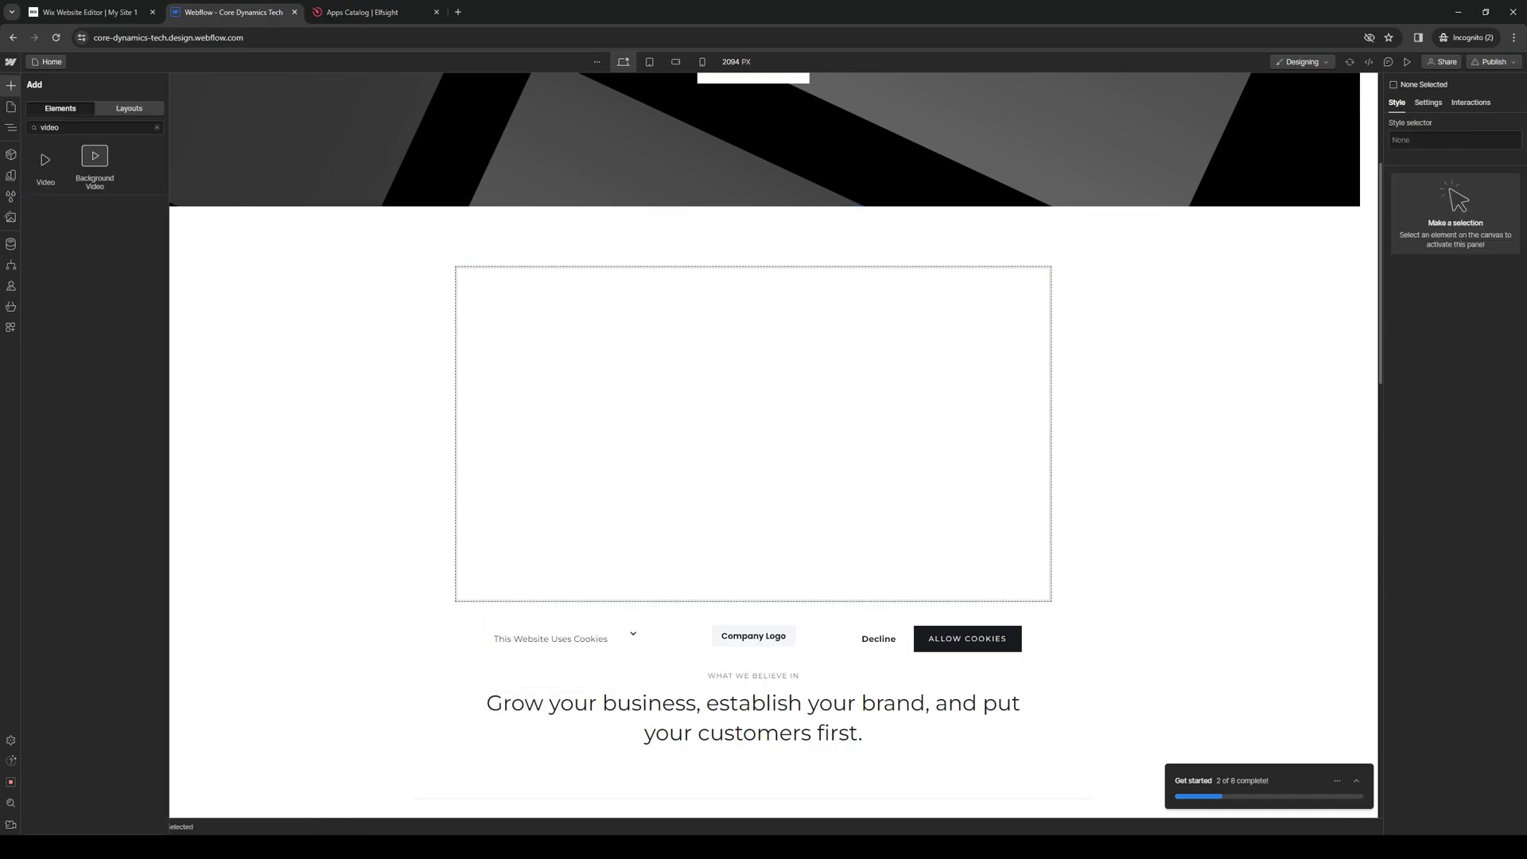
left_click_drag(46, 162, 731, 507)
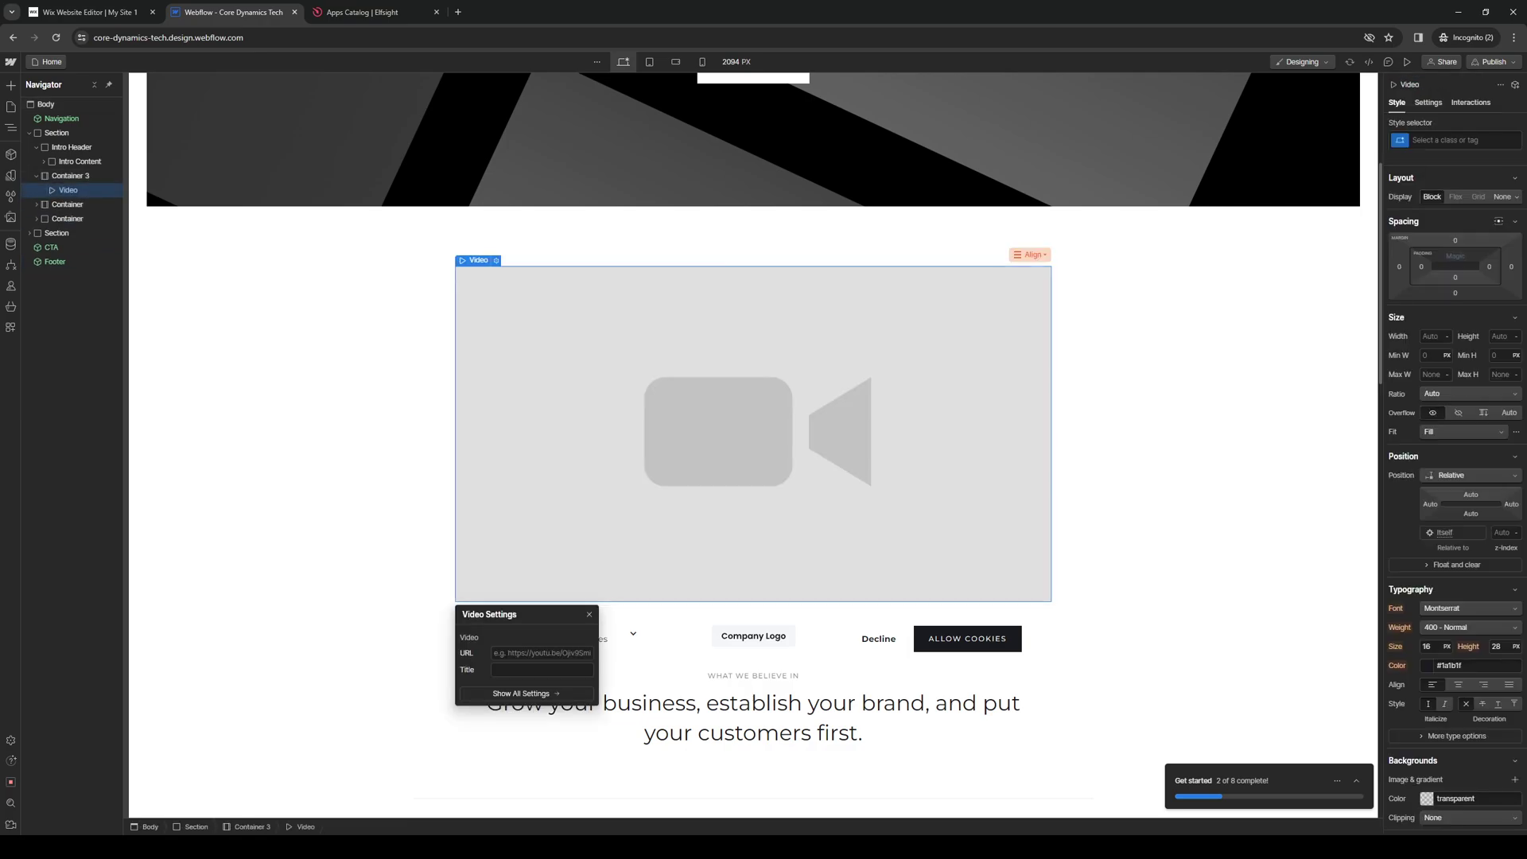